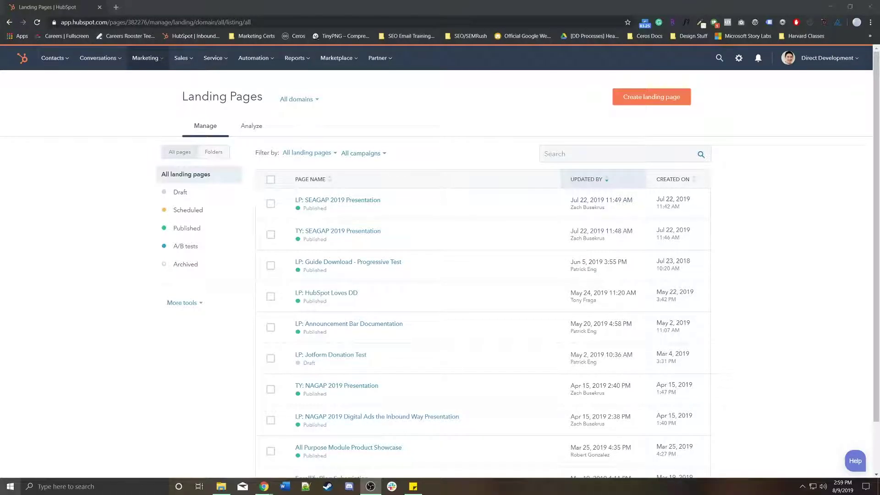
Return to the dashboard and open the website's landing pages overview.
left_click(23, 58)
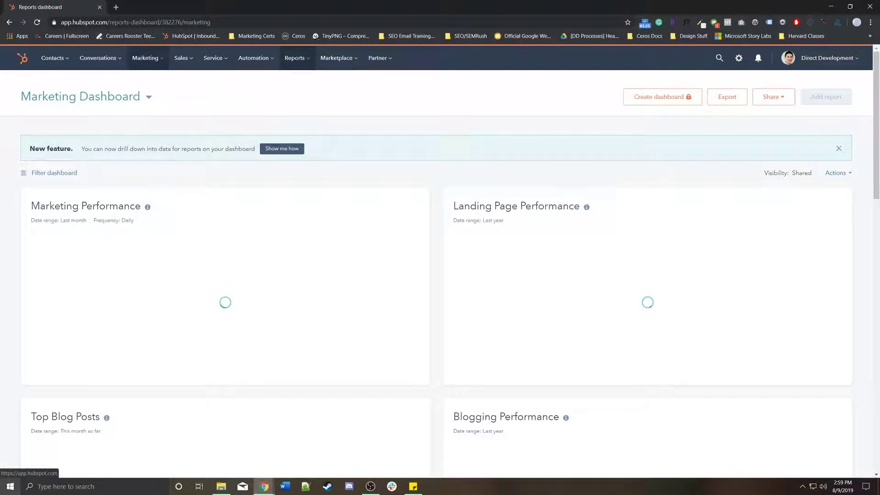
left_click(147, 57)
mouse_move(165, 134)
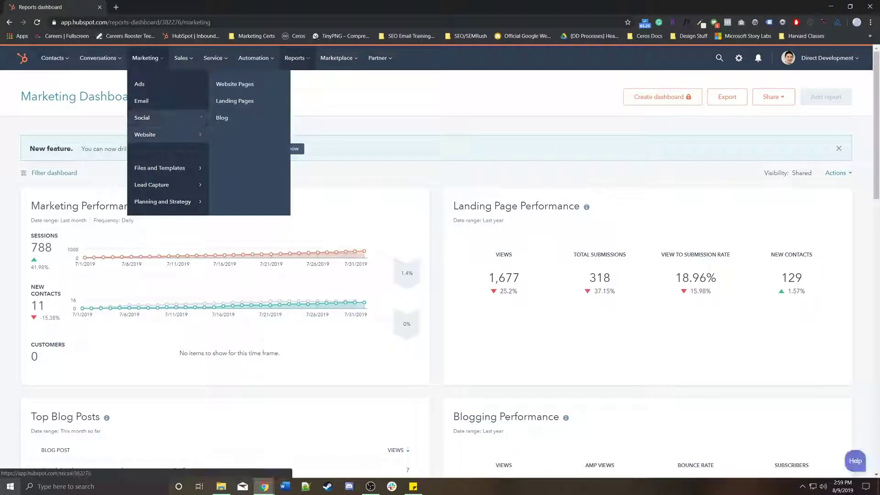
left_click(234, 101)
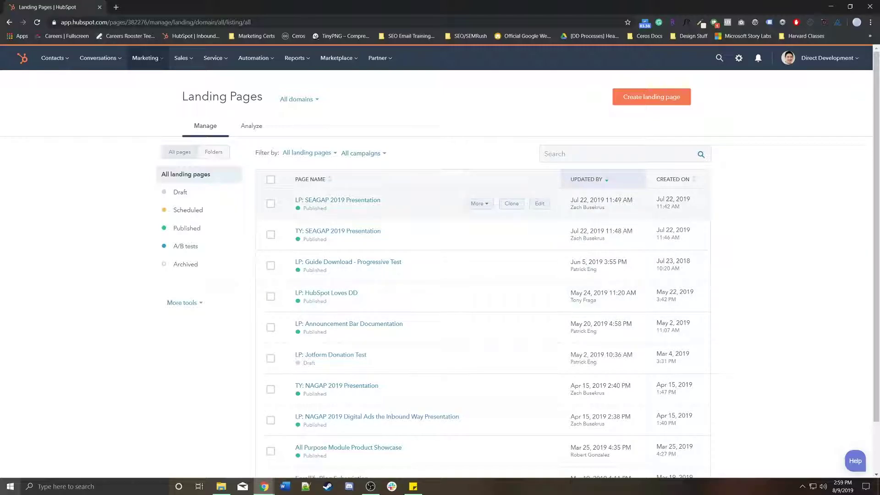
left_click(511, 203)
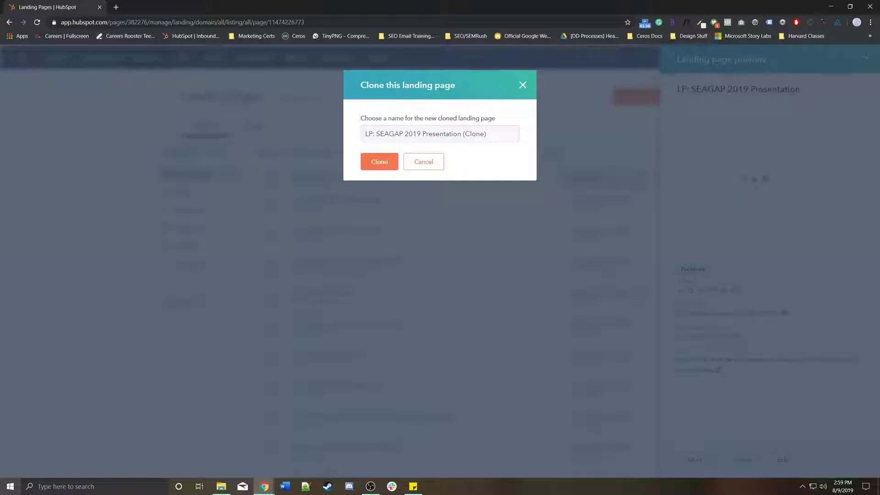
left_click_drag(487, 133, 375, 133)
key("Escape")
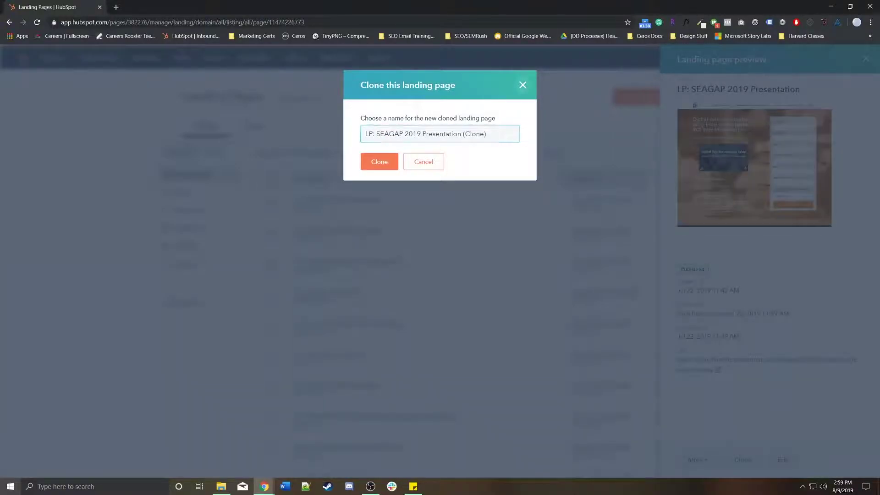
key("Escape")
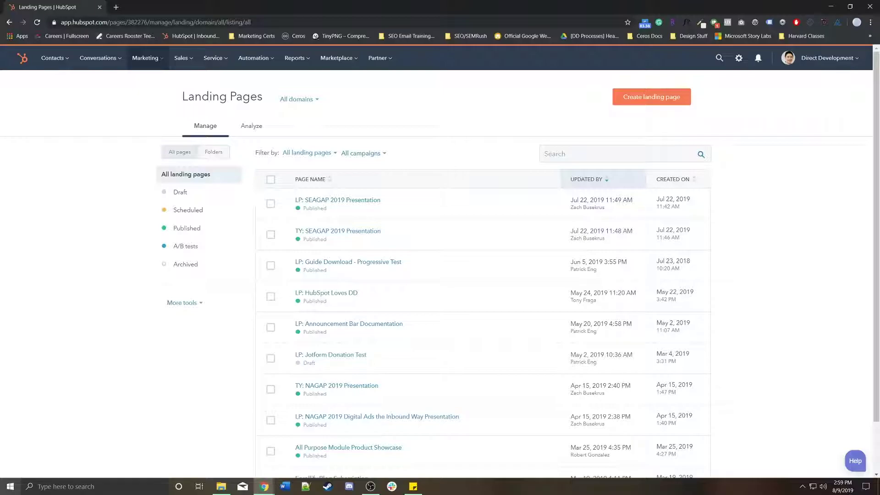
Create a landing page from the "DD - All Purpose Template" and name it "LP: Demo".
left_click(652, 96)
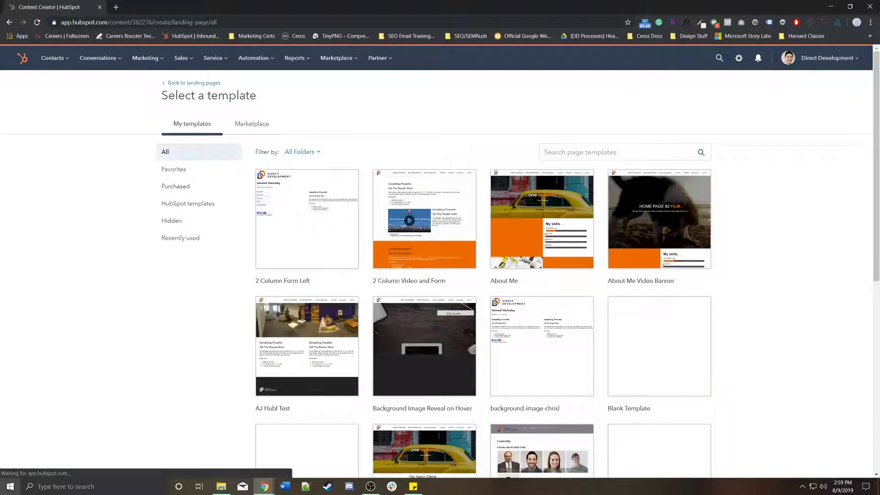
type("all pu")
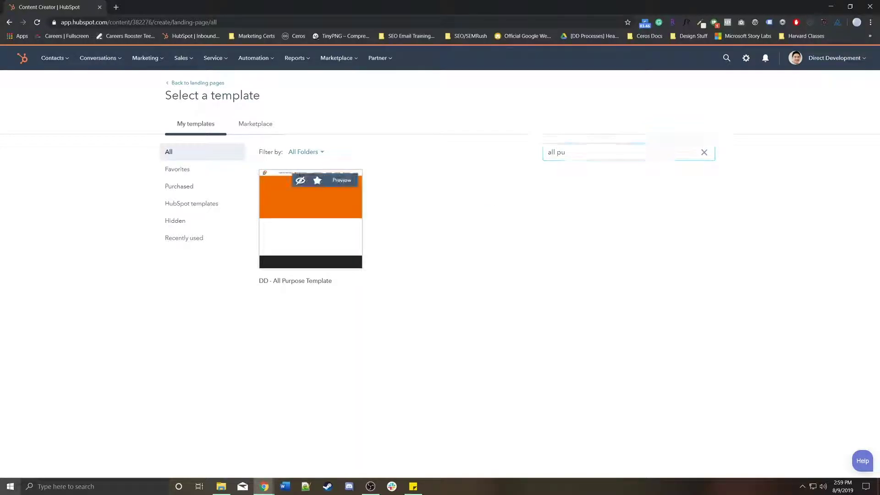
left_click(311, 202)
type("LP: ")
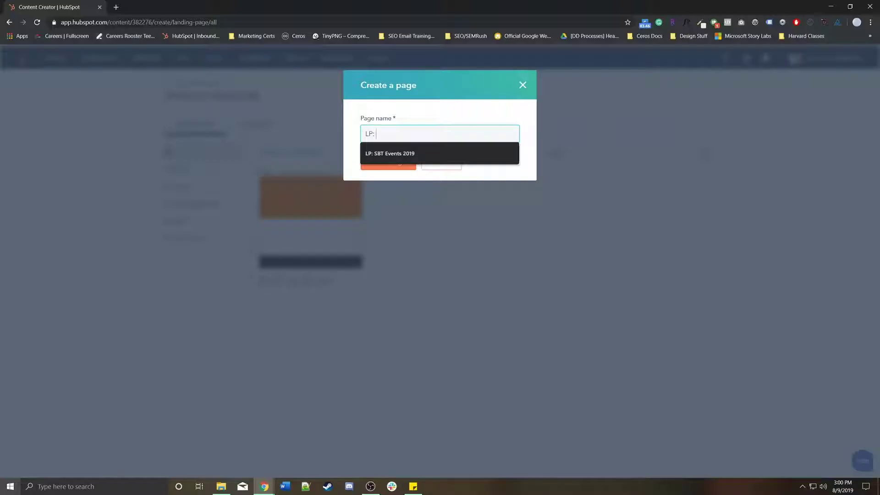
type("Demo")
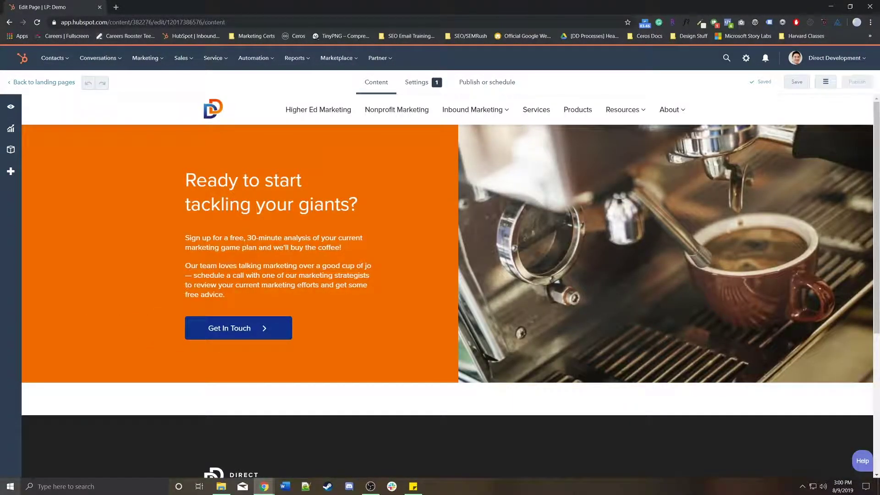
Find the custom DD - All Purpose Module and add it to the page above the orange "Ready to start tackling your giants?" section.
mouse_move(229, 254)
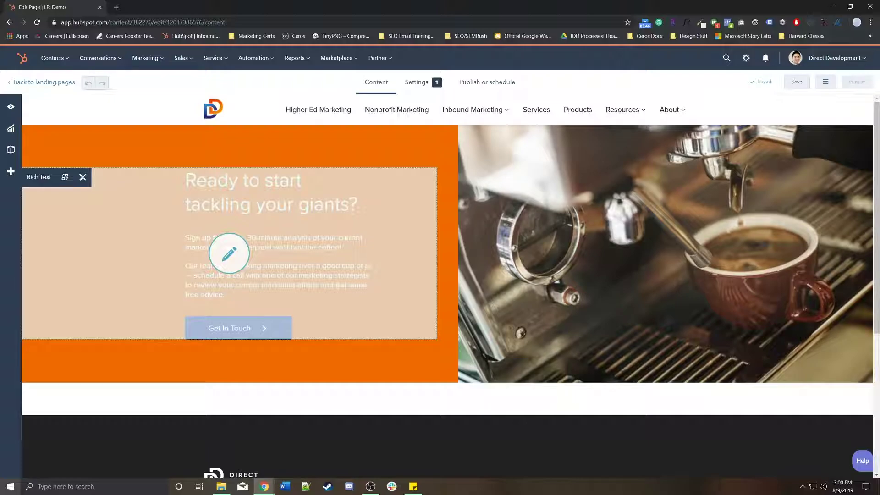
left_click(10, 171)
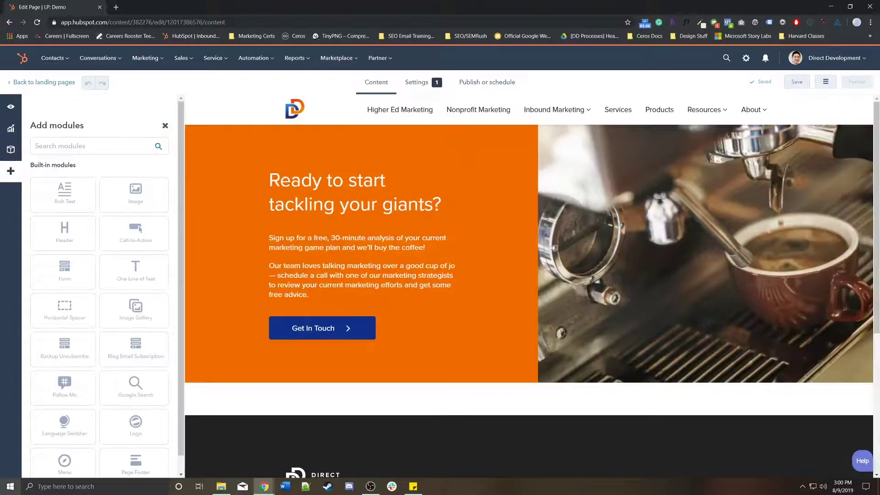
left_click(94, 146)
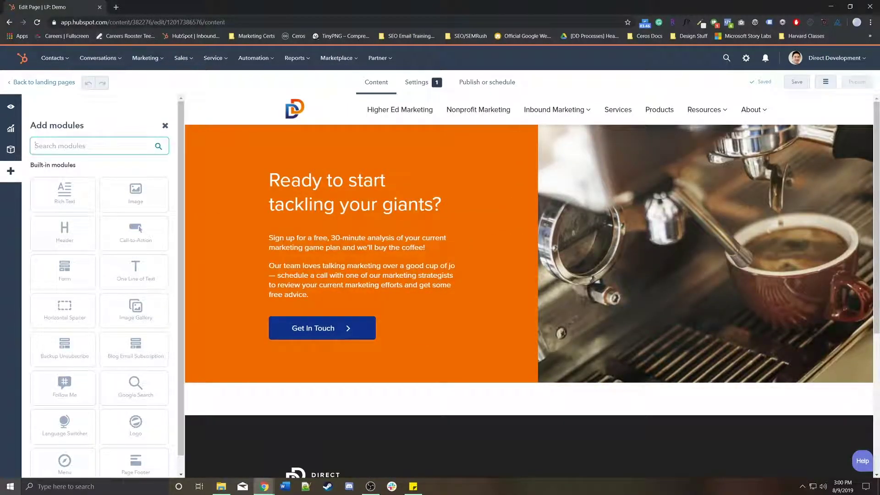
type("all  pur")
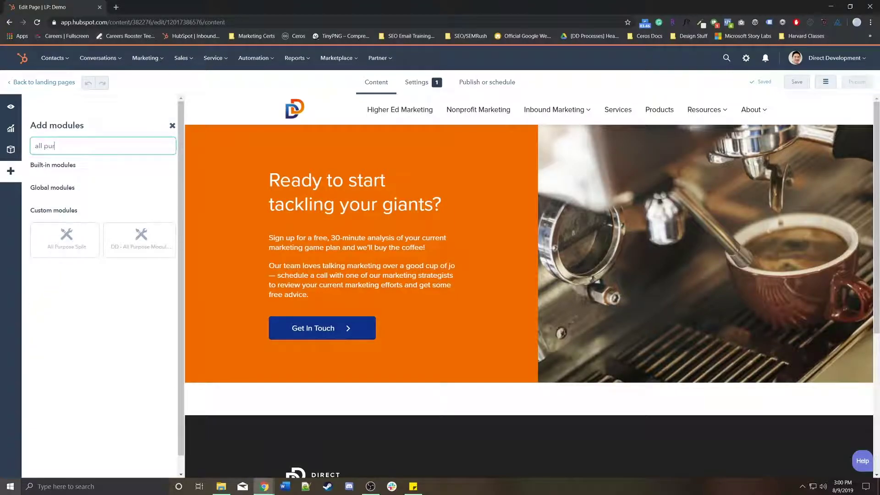
left_click_drag(140, 236, 324, 133)
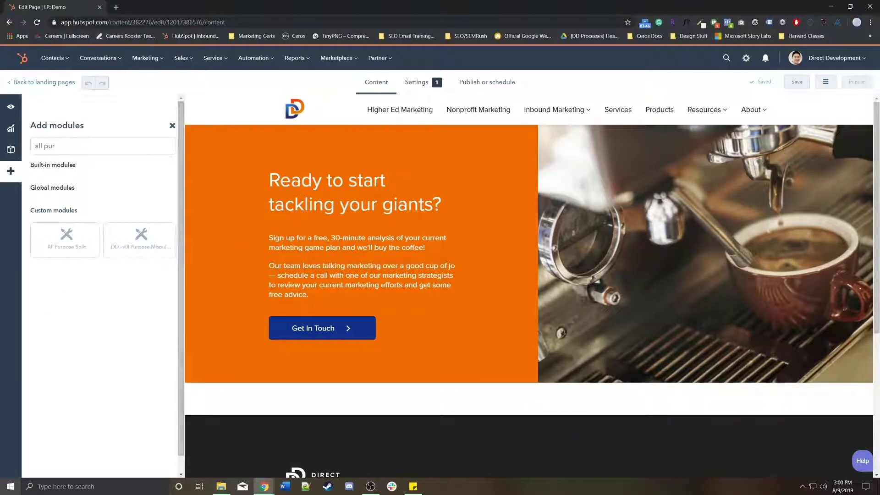
left_click_drag(139, 238, 301, 132)
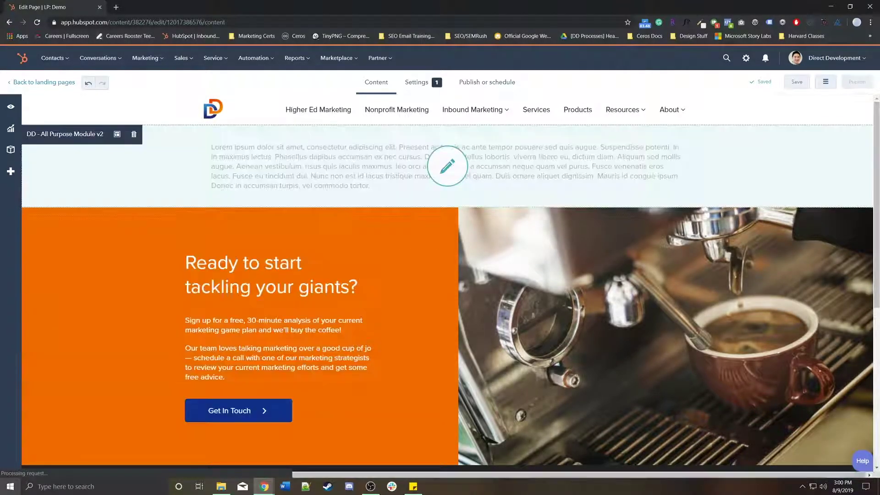
Replace the placeholder rich text of the new module's first tier item with "Demo Content for a tutorial.".
left_click(448, 166)
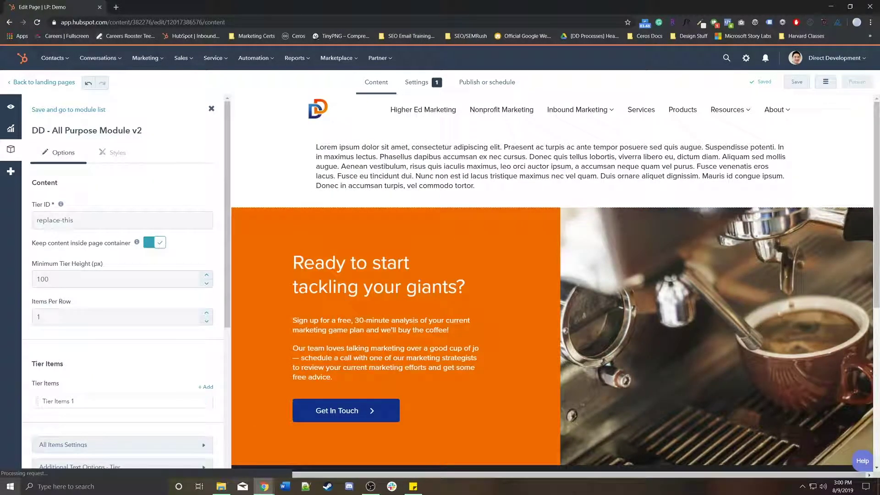
scroll(175, 315, "down", 2)
left_click(175, 315)
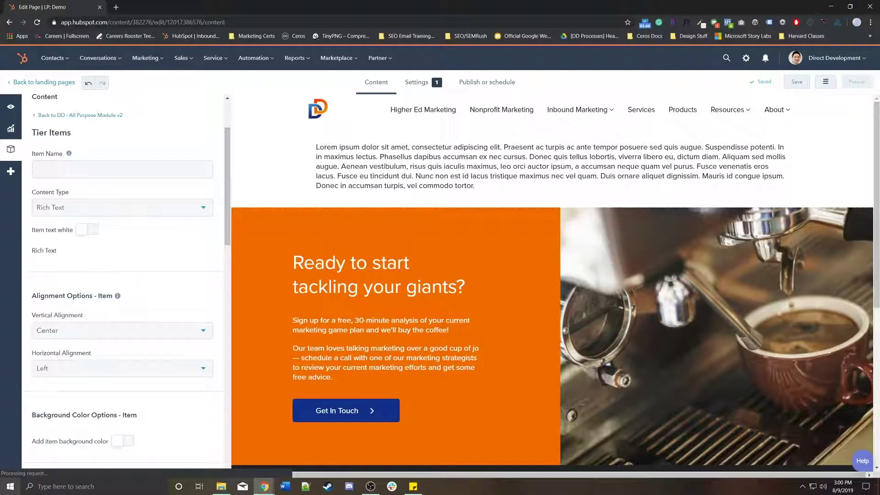
double_click(142, 347)
key("ctrl+a")
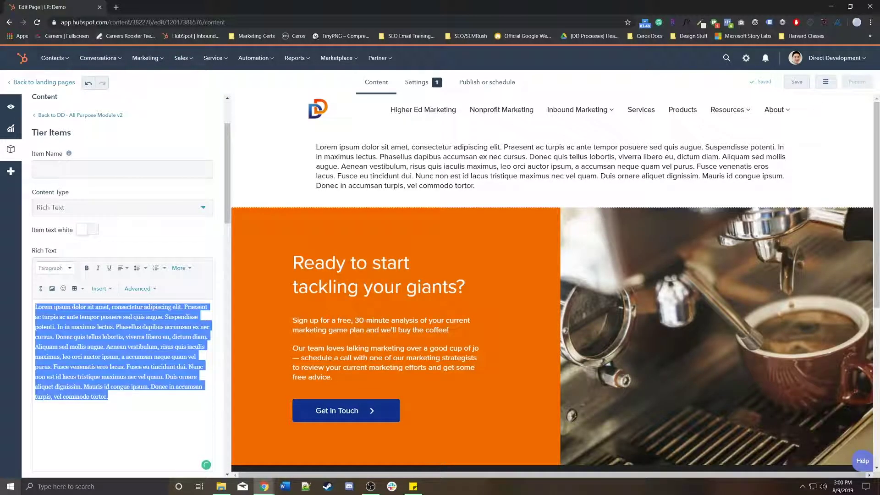
type("Demo Content for ")
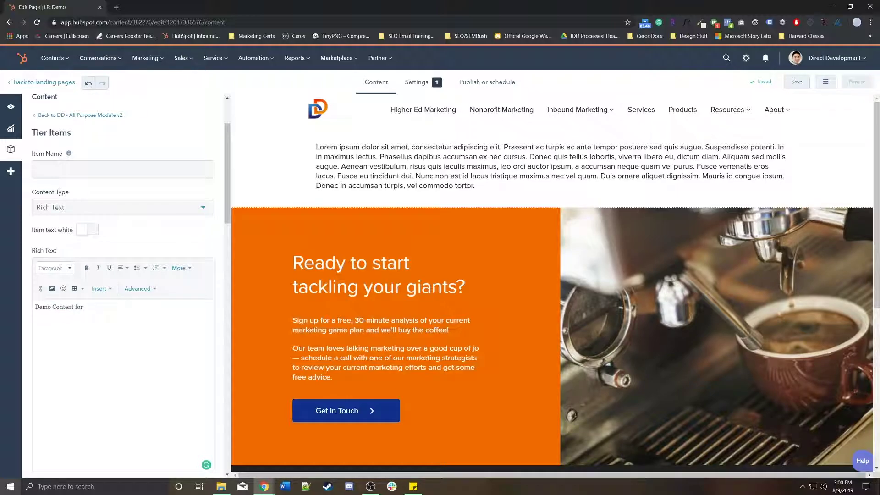
type("a tutorial.")
left_click(80, 115)
Replace the module's placeholder Tier ID with a unique ID and save the module.
scroll(81, 119, "up", 2)
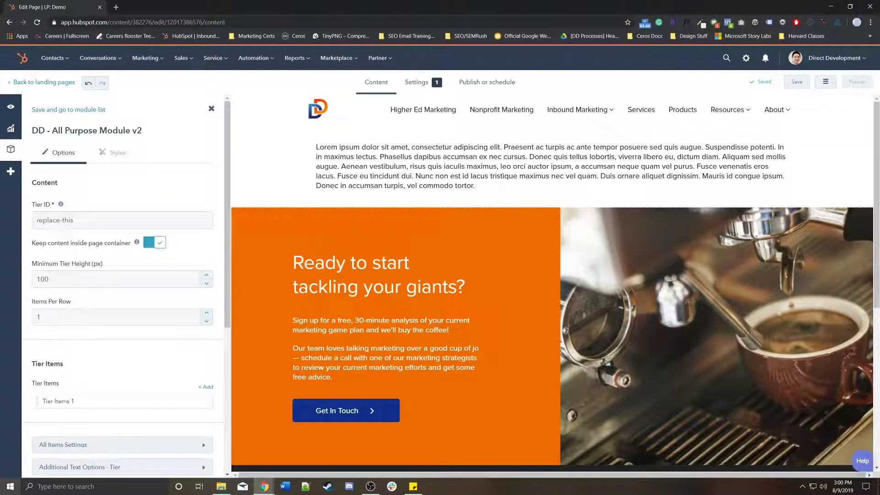
triple_click(65, 220)
type("unqiue")
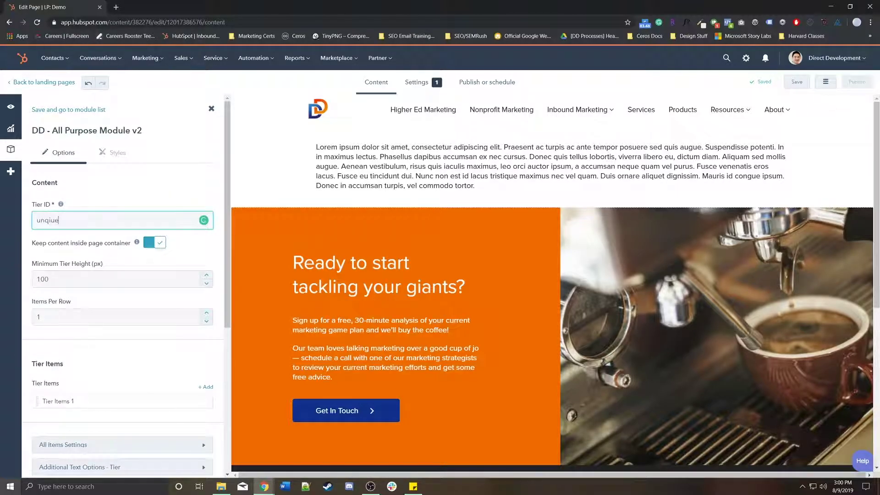
key("BackSpace")
key("BackSpace")
type("ique-0id")
left_click(68, 109)
left_click(104, 177)
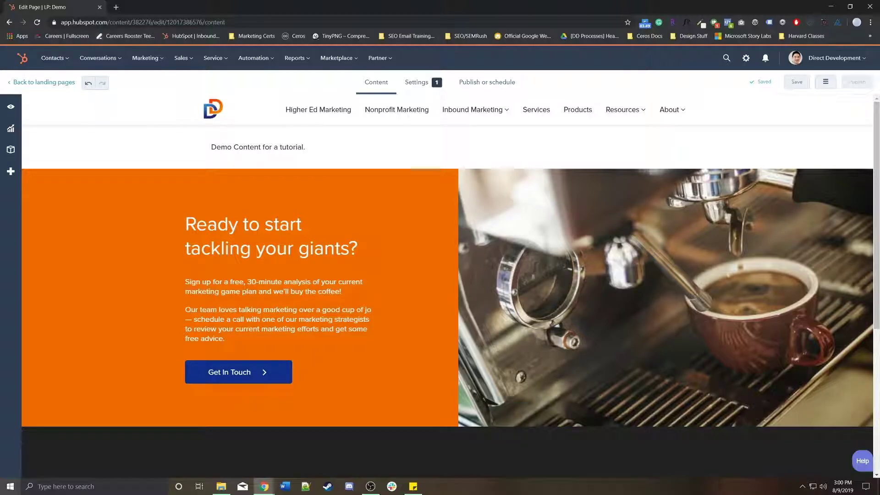
left_click(10, 171)
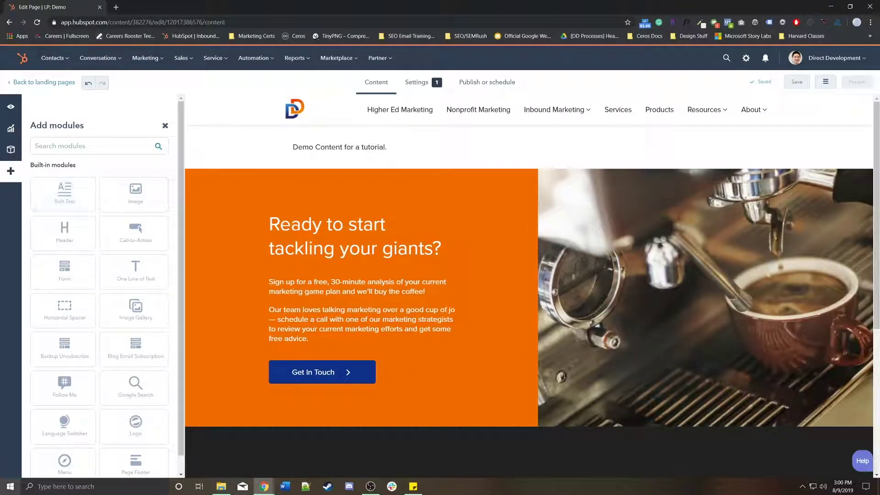
mouse_move(65, 192)
left_mouse_down()
mouse_move(367, 177)
mouse_move(353, 187)
mouse_move(51, 212)
mouse_move(57, 205)
left_mouse_up()
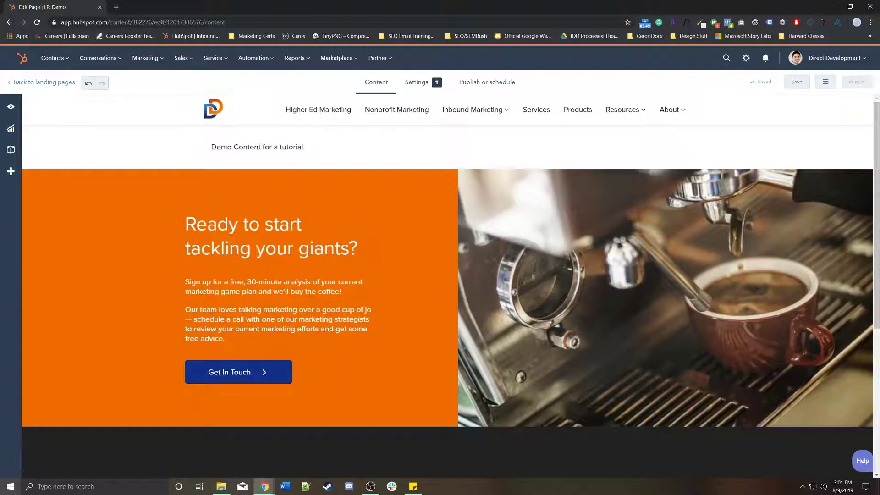
left_click(229, 297)
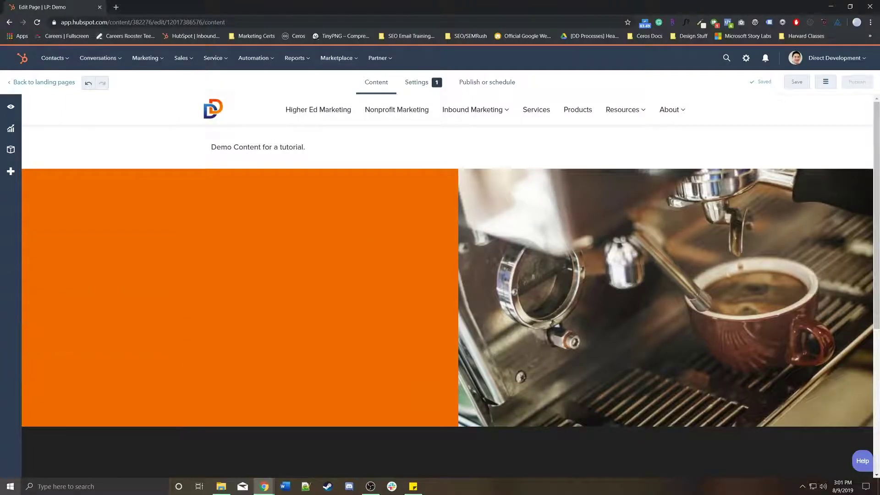
left_click_drag(185, 245, 284, 312)
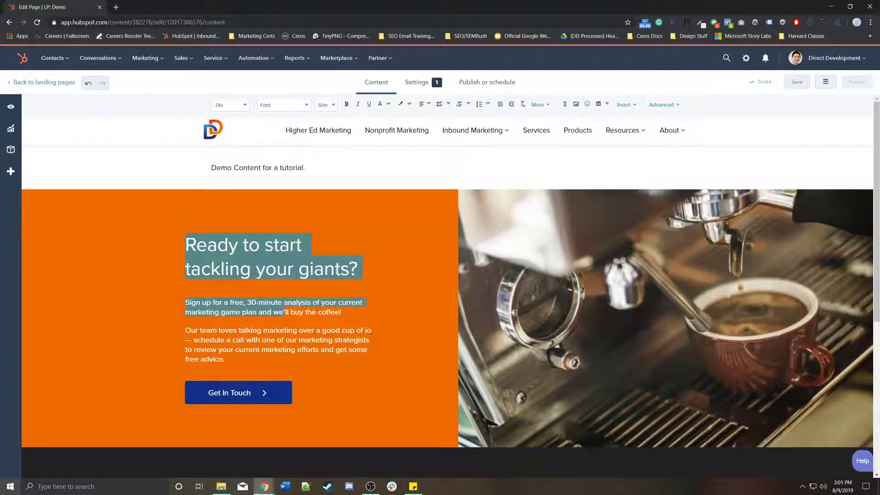
left_click(224, 359)
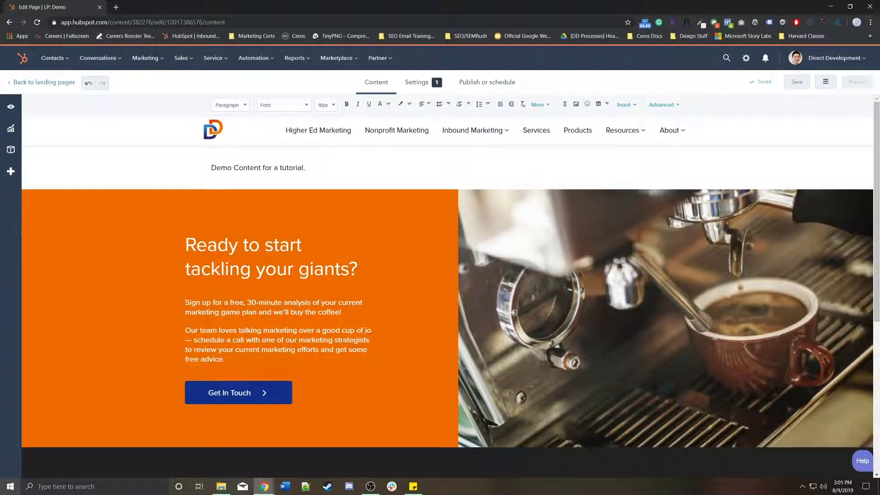
left_click(448, 130)
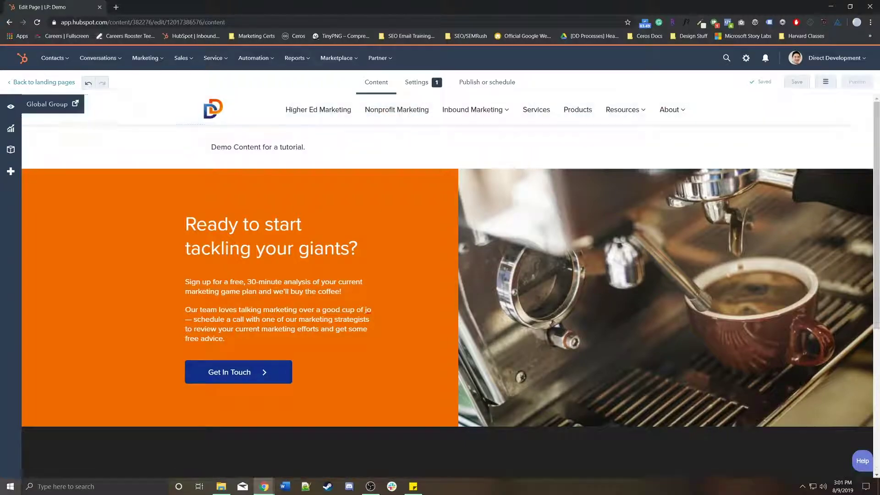
Set the page title to "Demo | DD" in the landing page's settings.
left_click(423, 82)
triple_click(287, 160)
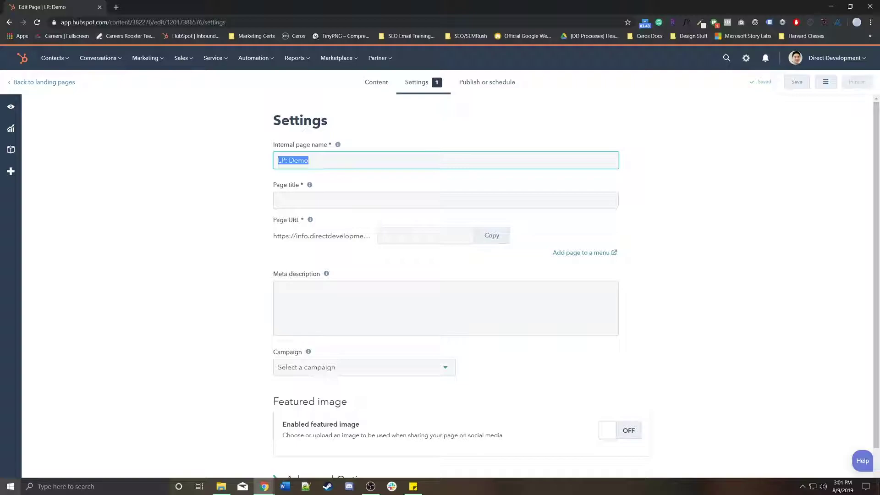
left_click(279, 200)
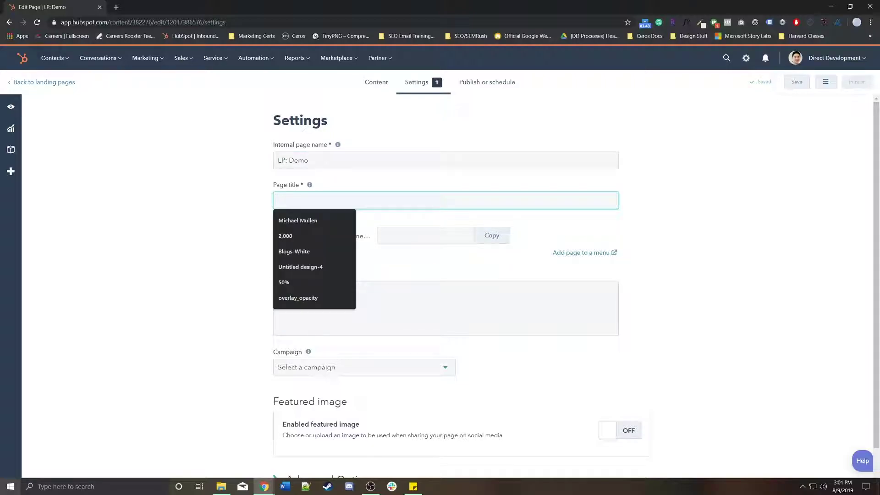
key("Tab")
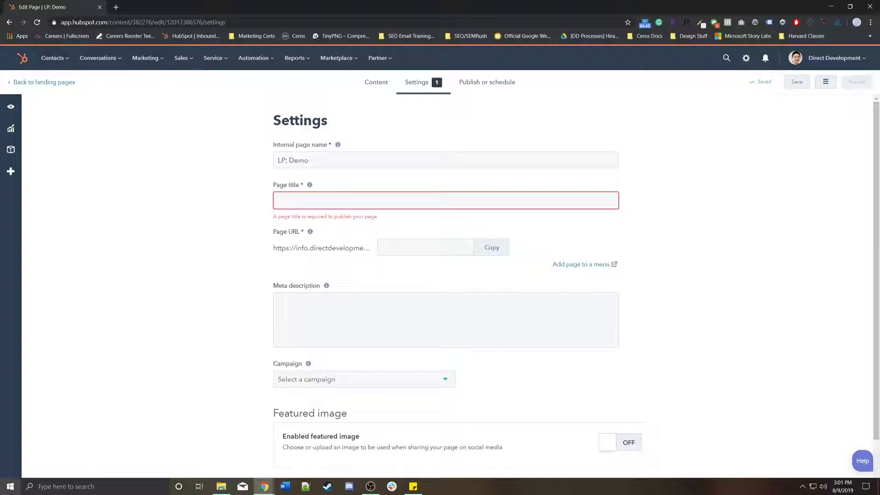
left_click(279, 200)
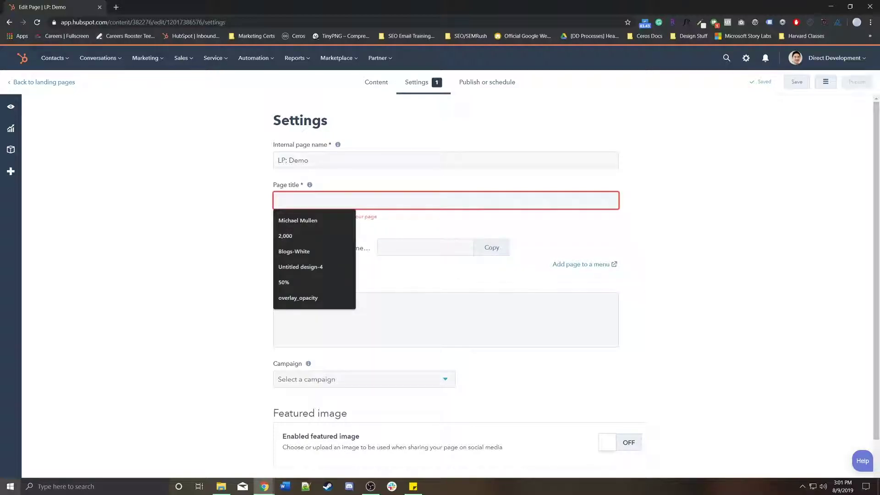
type("Demo")
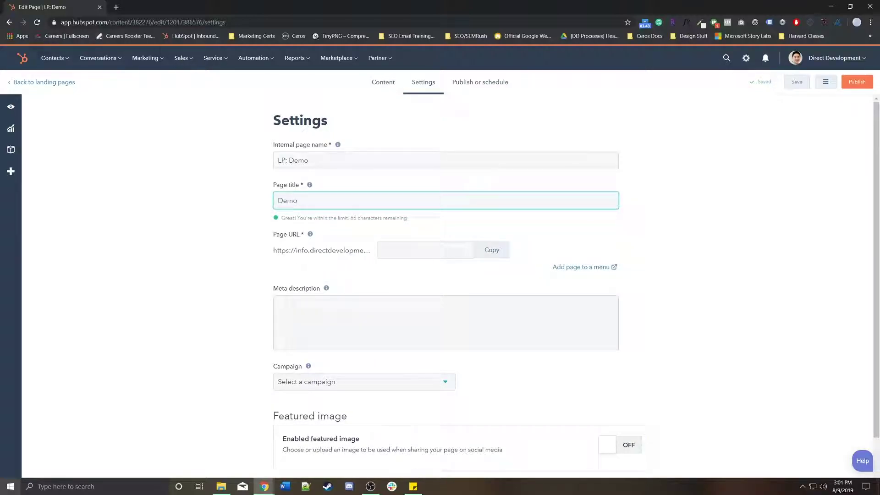
type(" | DD")
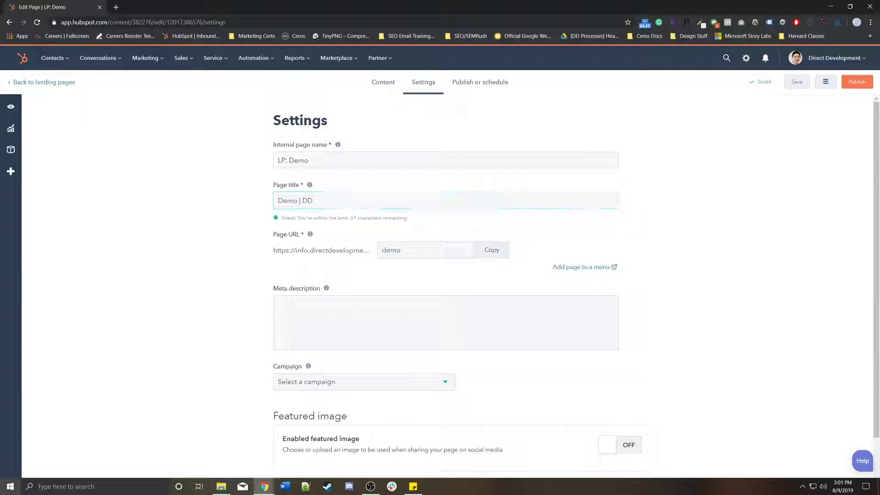
double_click(295, 201)
left_click(296, 200)
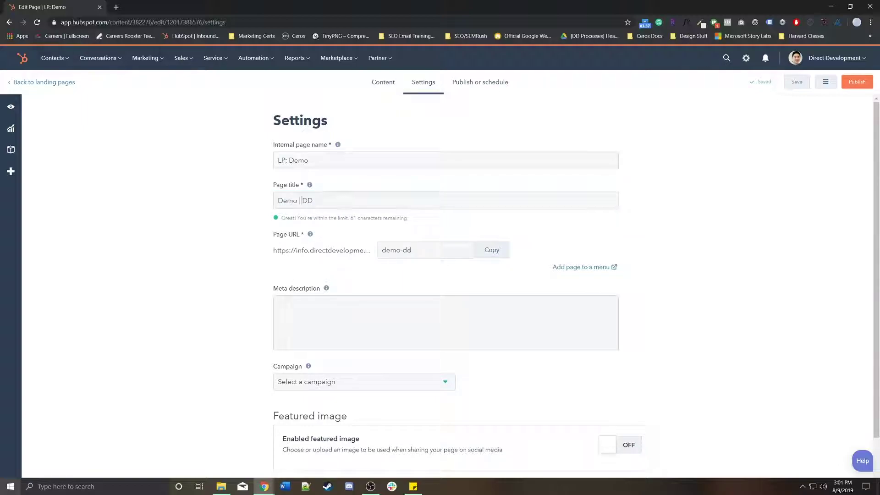
triple_click(298, 201)
left_click(321, 227)
left_click_drag(314, 200, 287, 200)
Shorten the end of the landing page's URL to "demo".
left_click(411, 249)
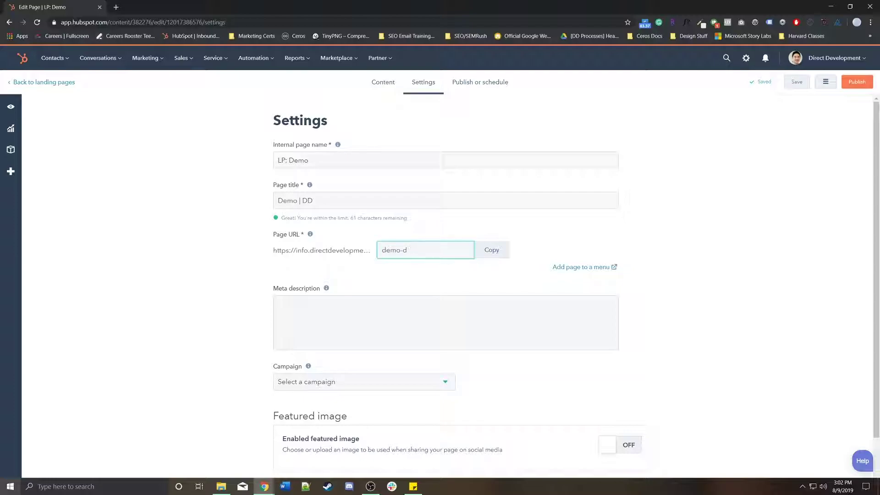
key("BackSpace")
key("BackSpace")
Enter "This is a demo page." as the page's meta description.
left_click(278, 304)
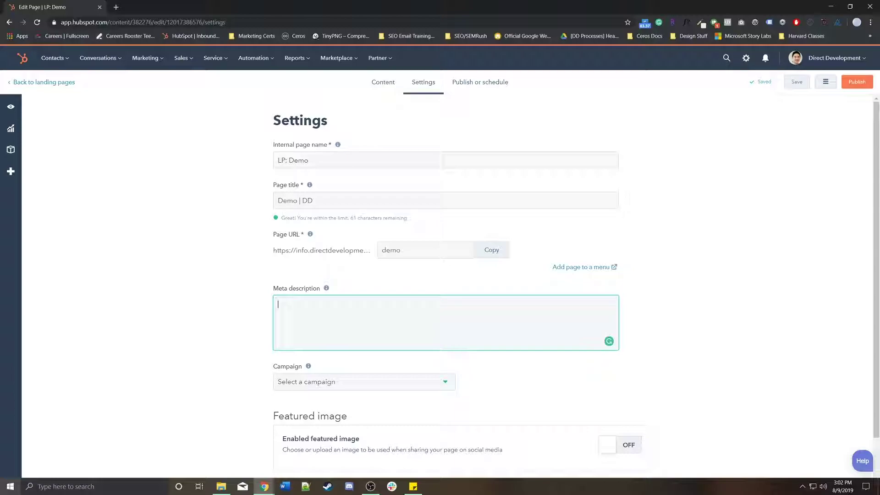
type("This is")
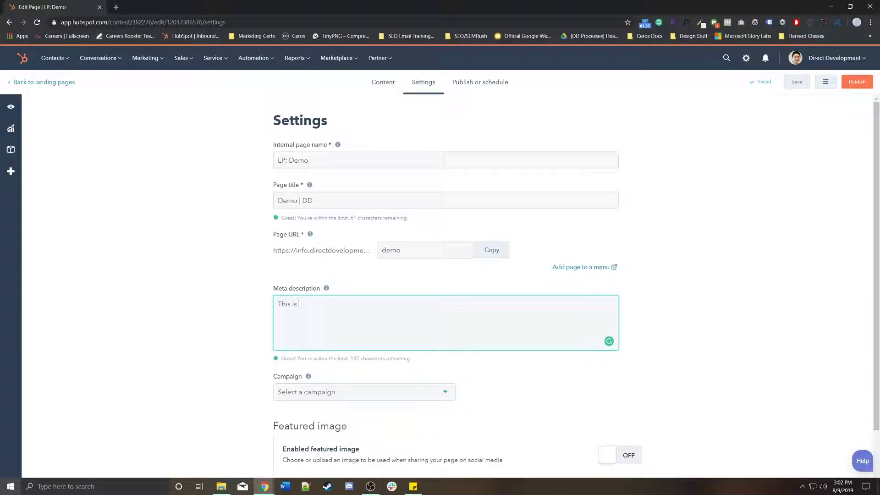
type(" a demo page.")
key("Tab")
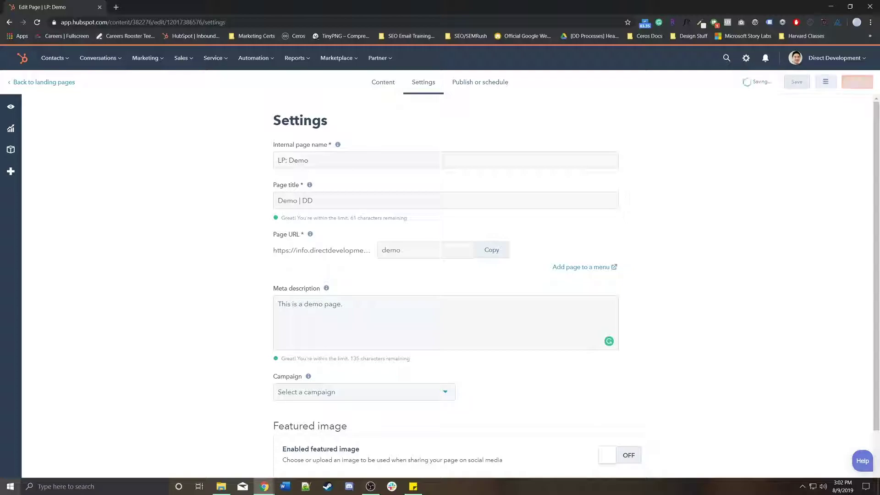
View the campaigns available for the page and leave the list without choosing one.
scroll(447, 275, "down", 3)
key("Tab")
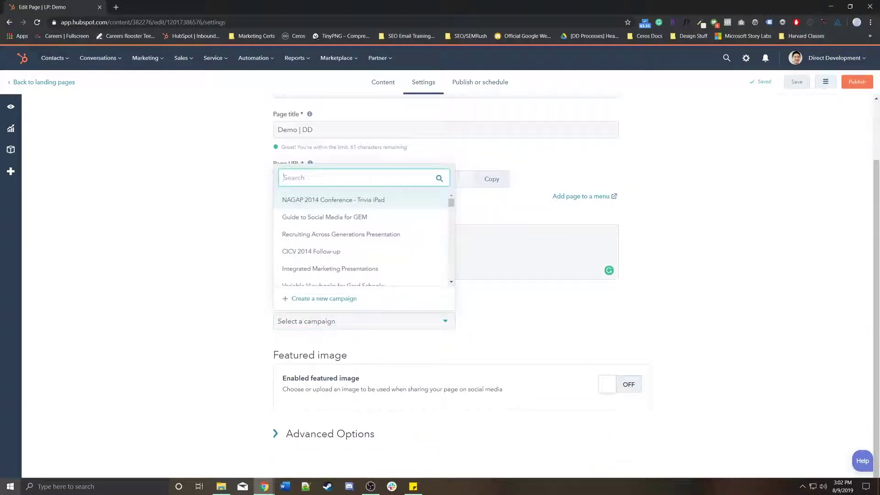
key("Escape")
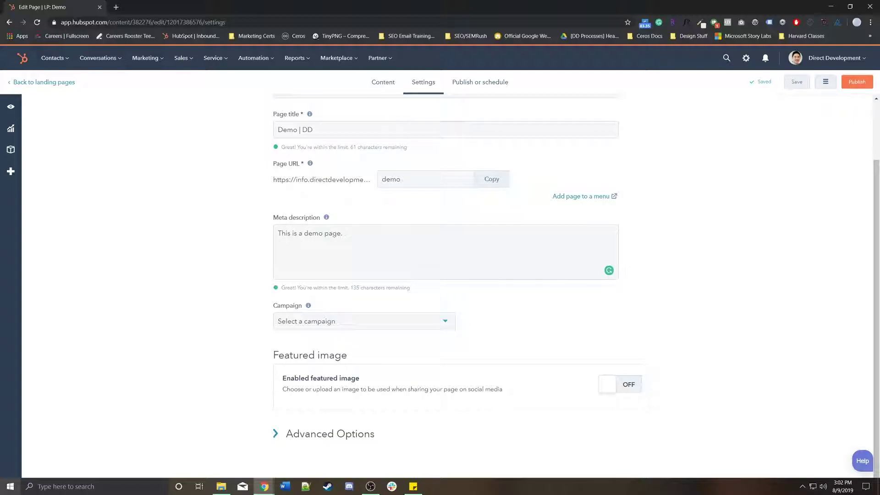
Enable the featured image for the landing page.
left_click(620, 384)
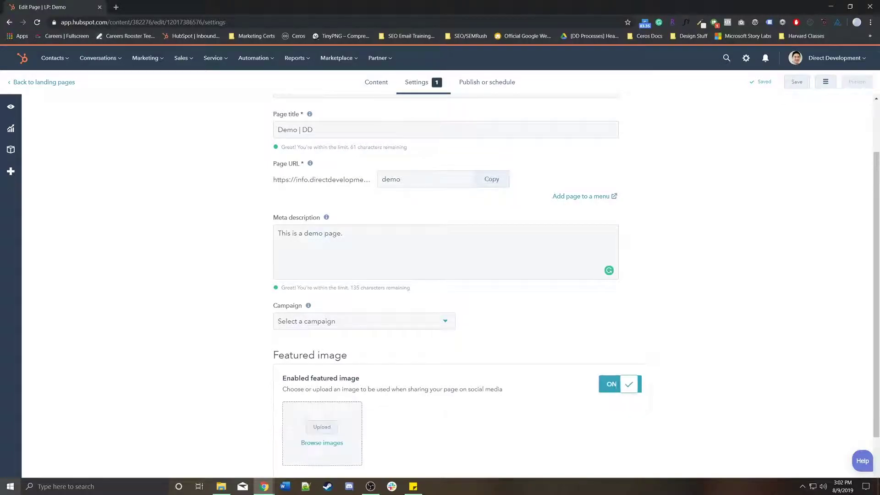
scroll(445, 284, "down", 2)
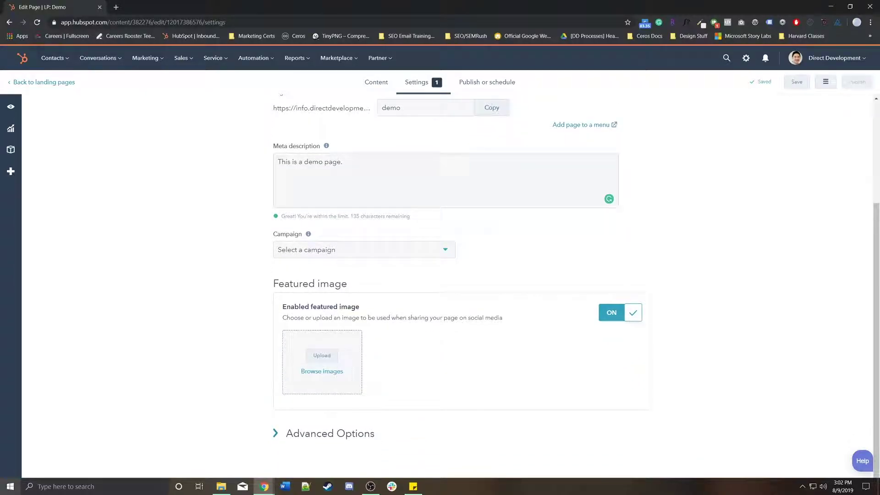
Expand the advanced options and review the password, expiry, head and footer HTML, template and stylesheet settings.
left_click(324, 433)
scroll(445, 284, "down", 4)
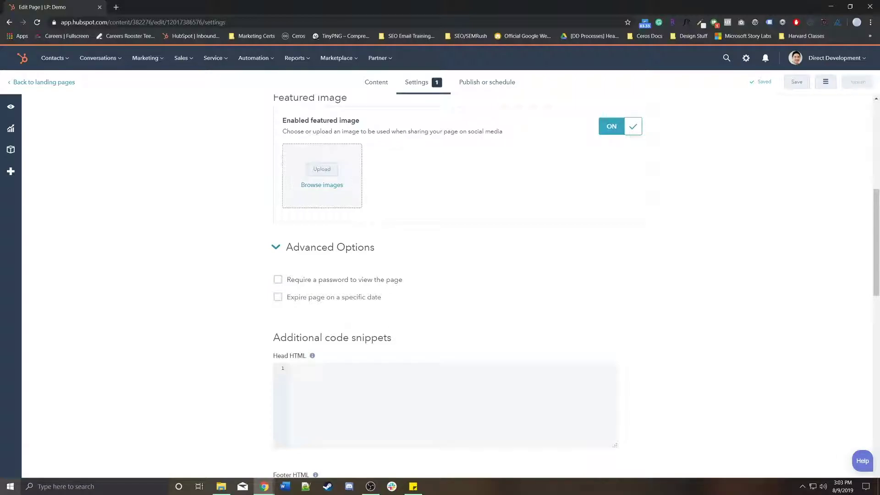
scroll(575, 286, "down", 2)
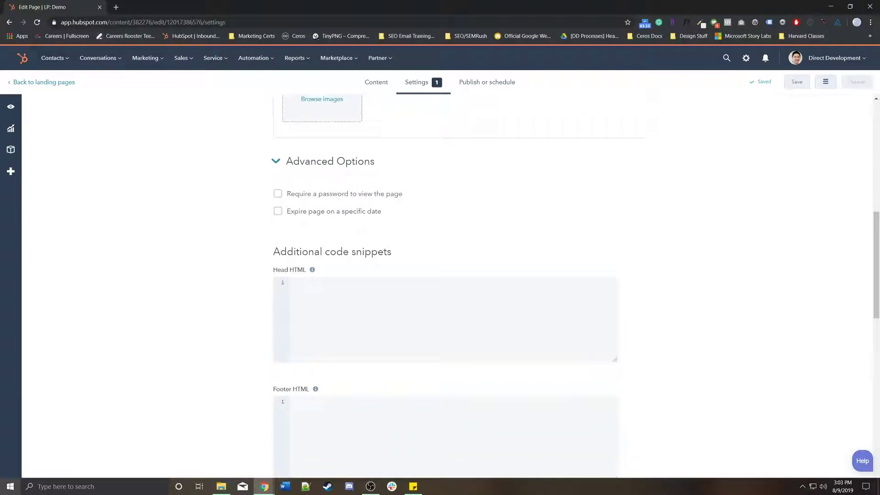
scroll(576, 287, "down", 2)
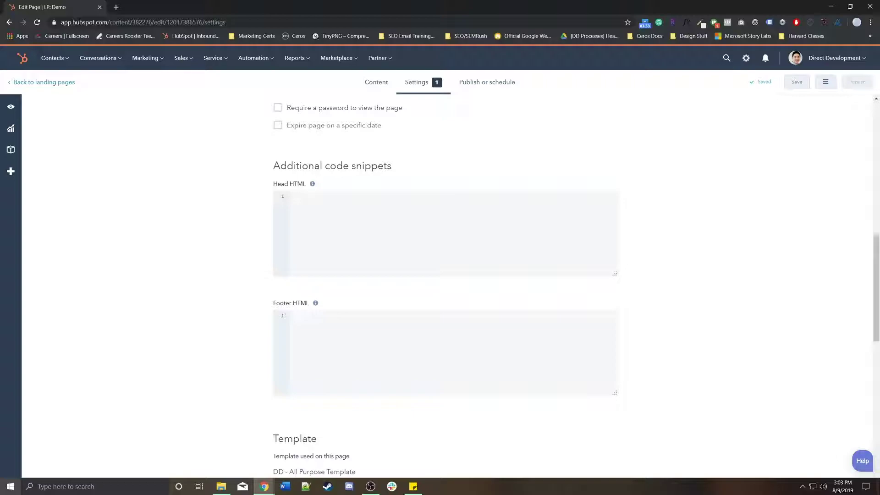
scroll(445, 284, "down", 5)
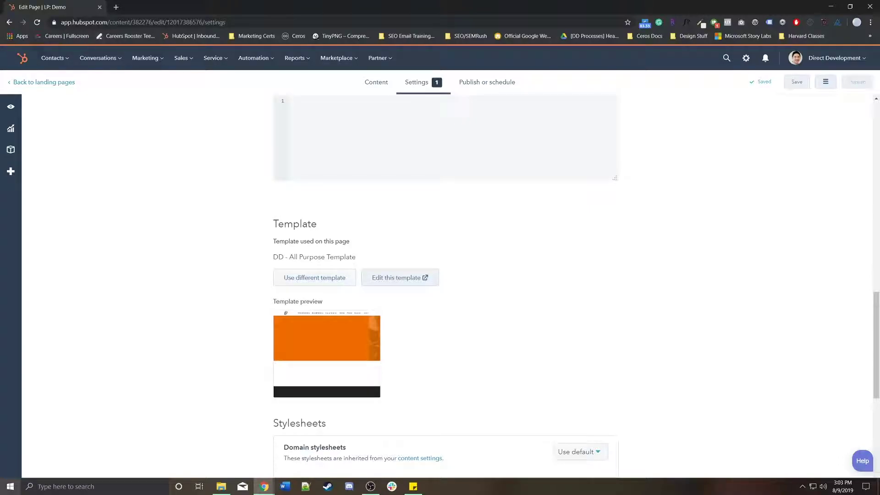
scroll(445, 284, "down", 3)
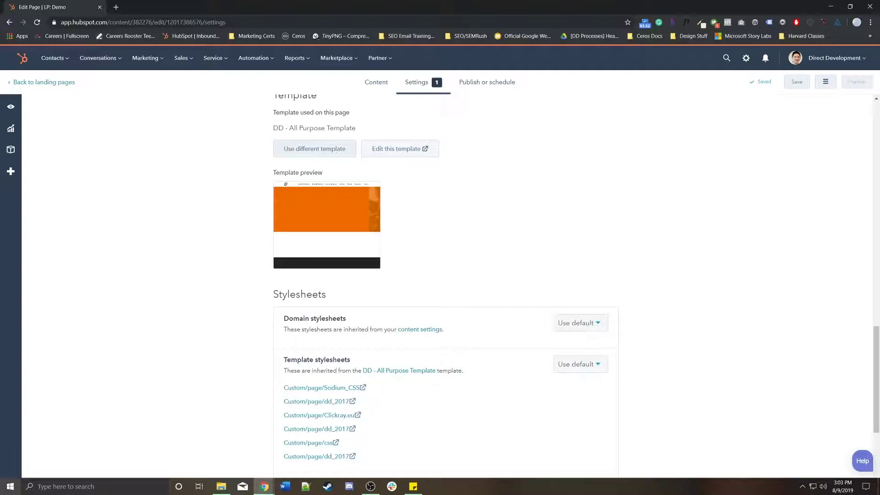
Inspect the page's template in the design manager, return to the page settings and review the remaining stylesheet and canonical URL options.
left_click(399, 149)
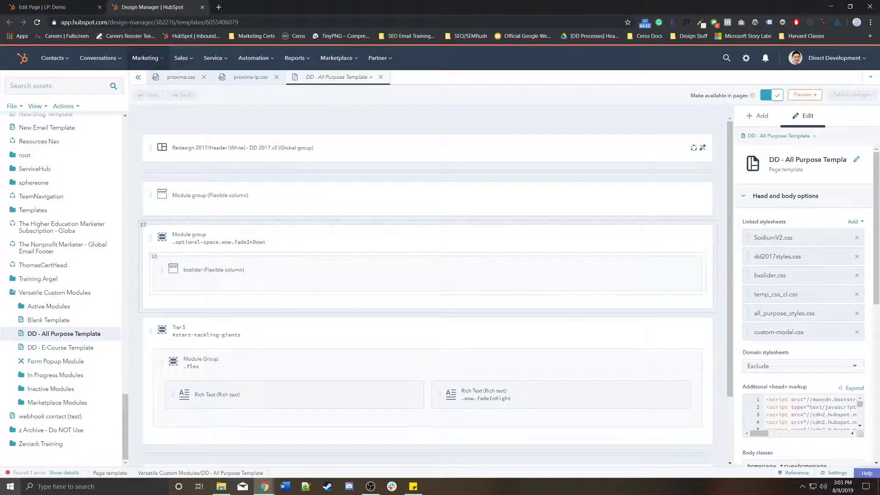
scroll(427, 284, "down", 2)
scroll(427, 284, "up", 2)
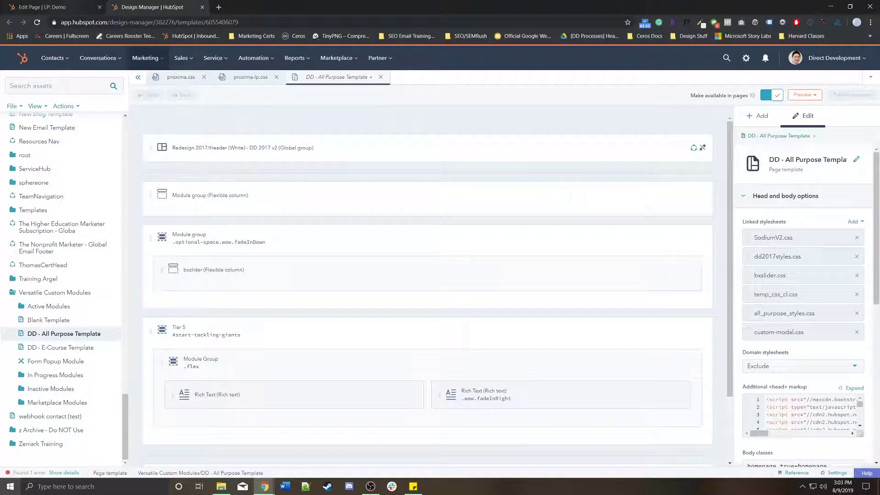
left_click(61, 6)
key("Escape")
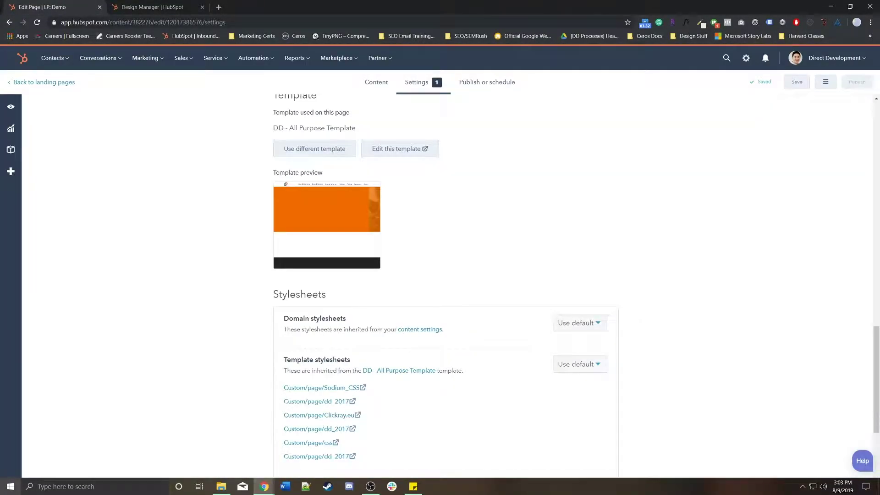
scroll(445, 284, "down", 5)
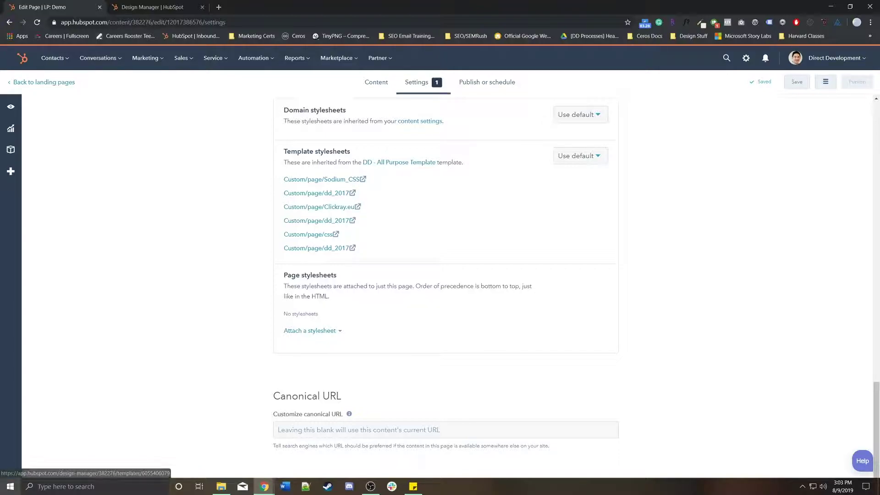
Check the publishing options for remaining required items and disable the featured image through the listed requirement.
left_click(375, 82)
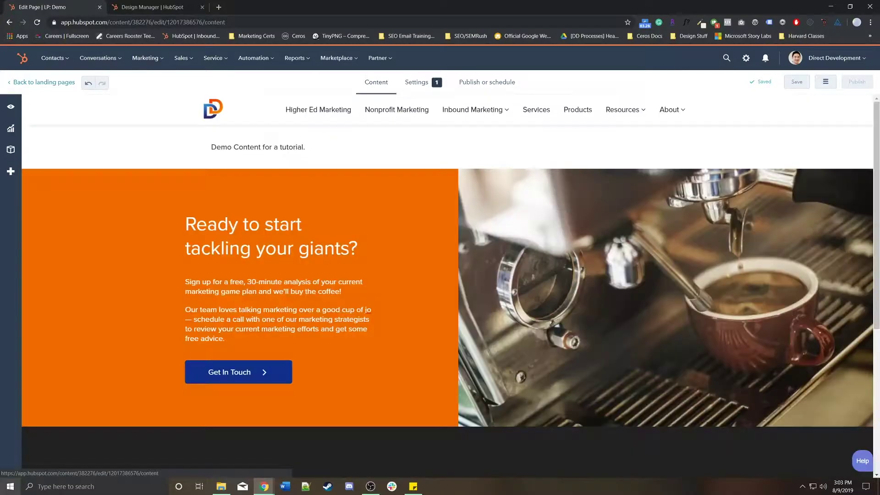
left_click(486, 82)
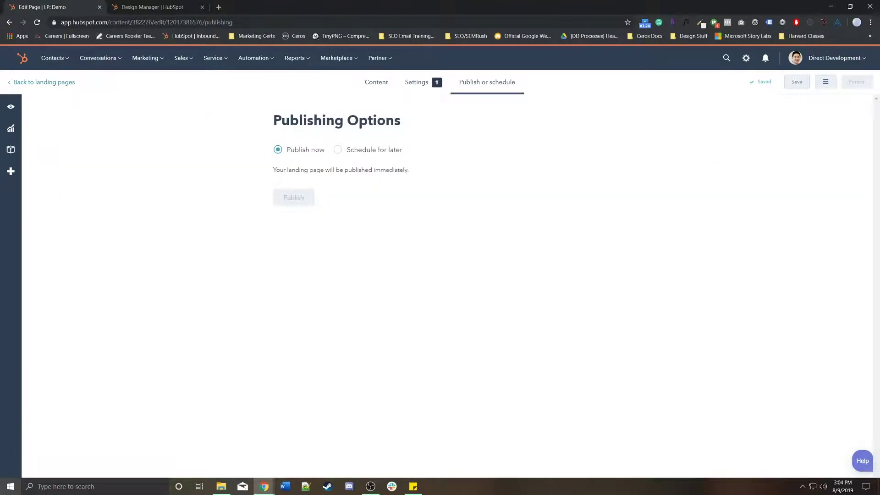
mouse_move(294, 197)
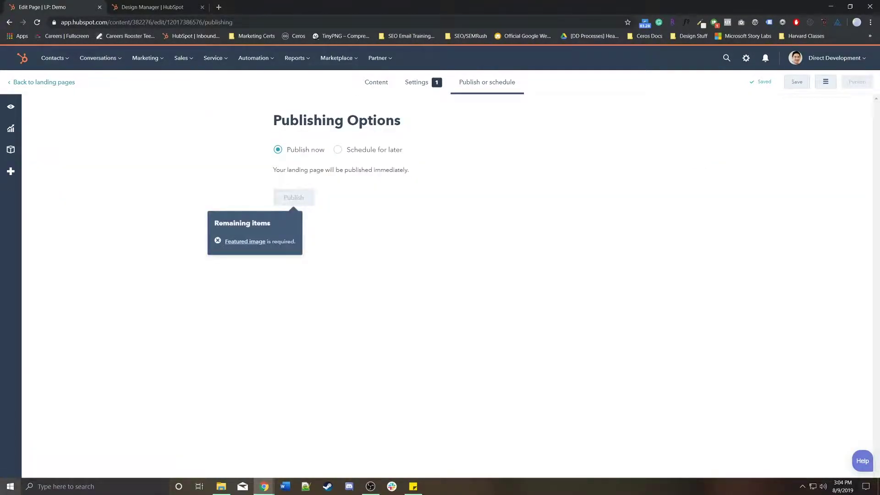
left_click(245, 242)
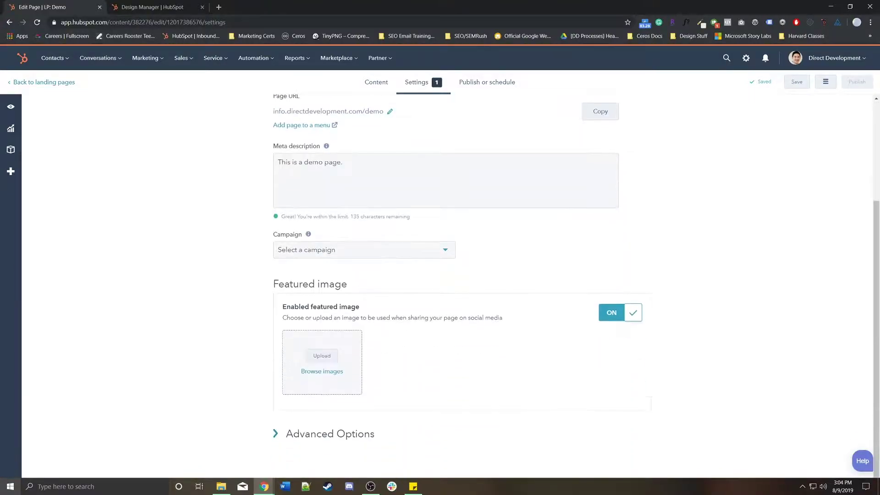
left_click(620, 312)
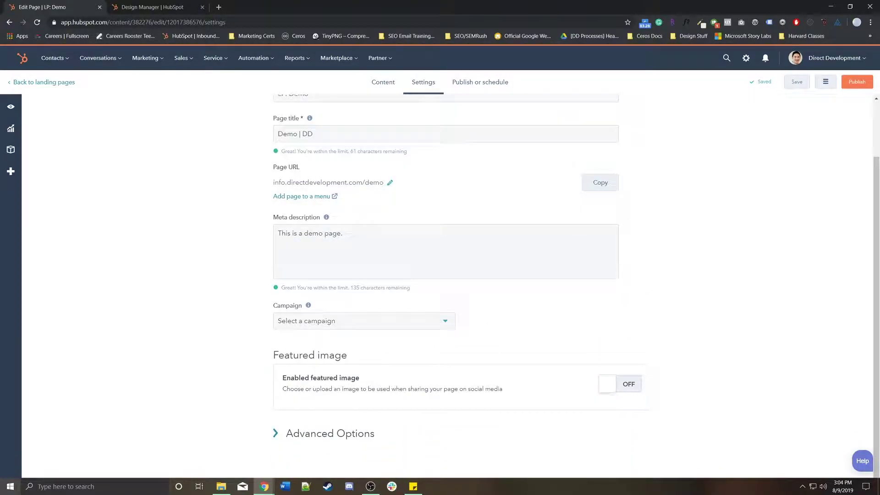
Switch the page's publishing option to Schedule for later and set the release date to 08/21/2019.
left_click(479, 83)
left_click(338, 149)
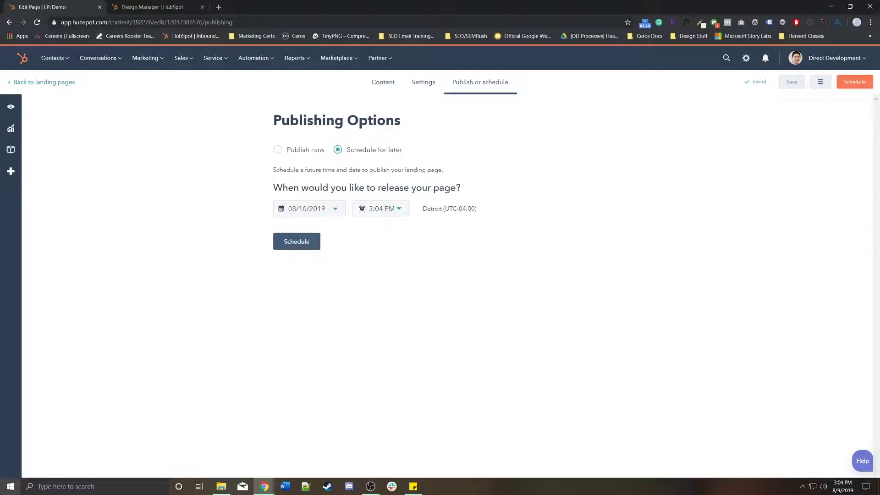
left_click(309, 209)
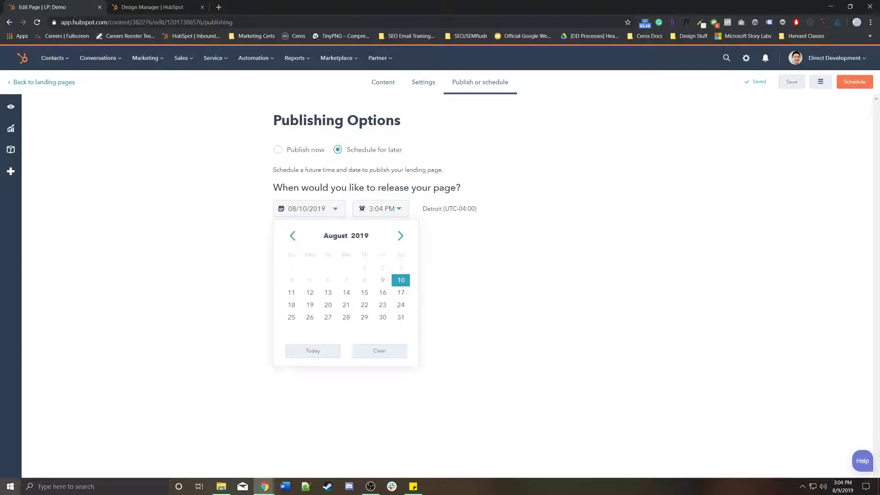
left_click(346, 305)
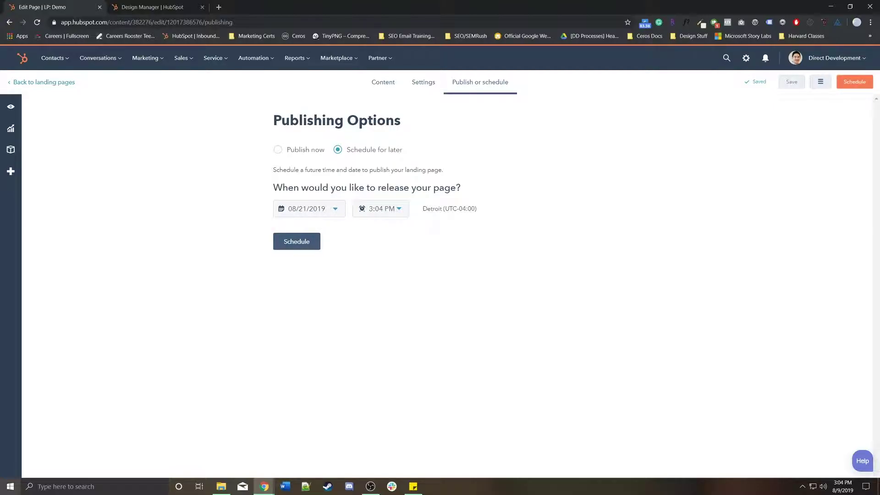
Revisit the page settings, return to the publishing options and choose Schedule for later again with the release date 08/21/2019.
left_click(423, 82)
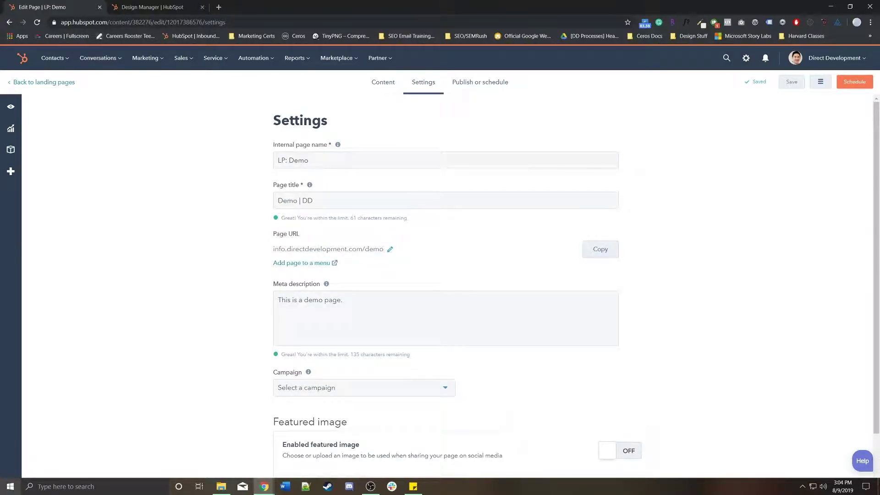
left_click(479, 82)
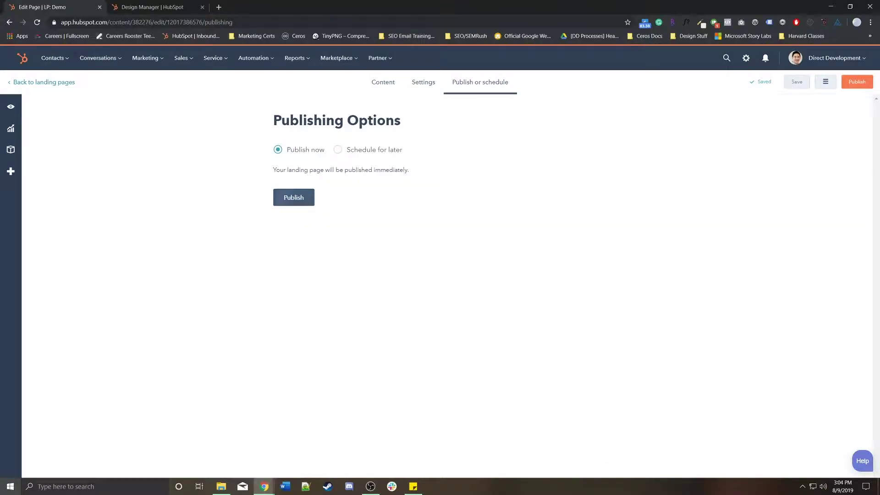
left_click(338, 150)
left_click(309, 208)
key("Escape")
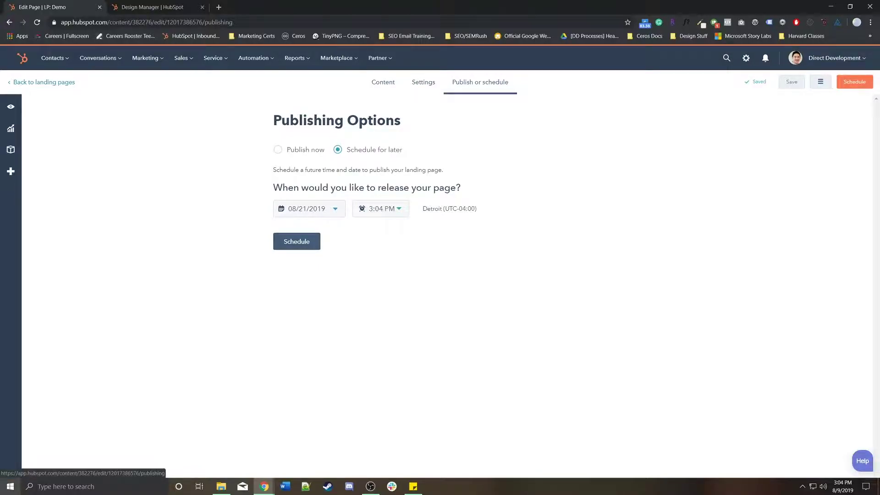
Open the page's revision history from the content editor and compare the previews of the 3:04 PM, 3:02 PM and 3:00 PM revisions.
left_click(383, 82)
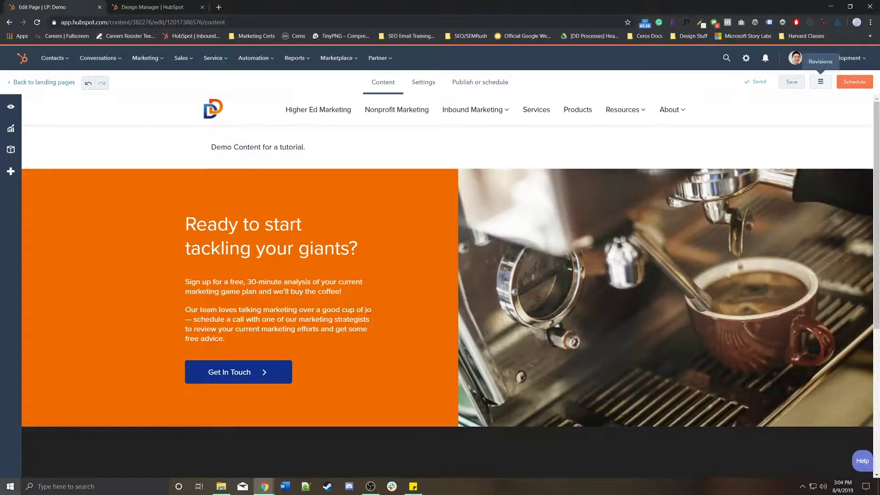
left_click(821, 81)
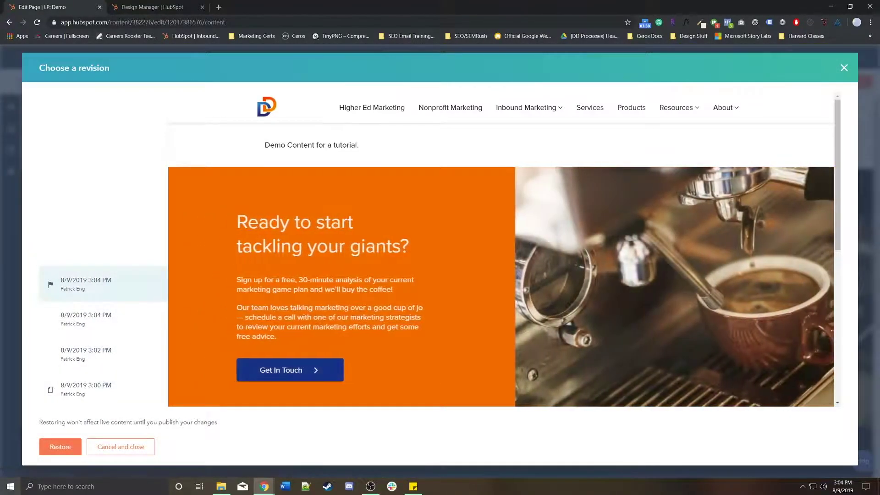
left_click(86, 319)
left_click(86, 354)
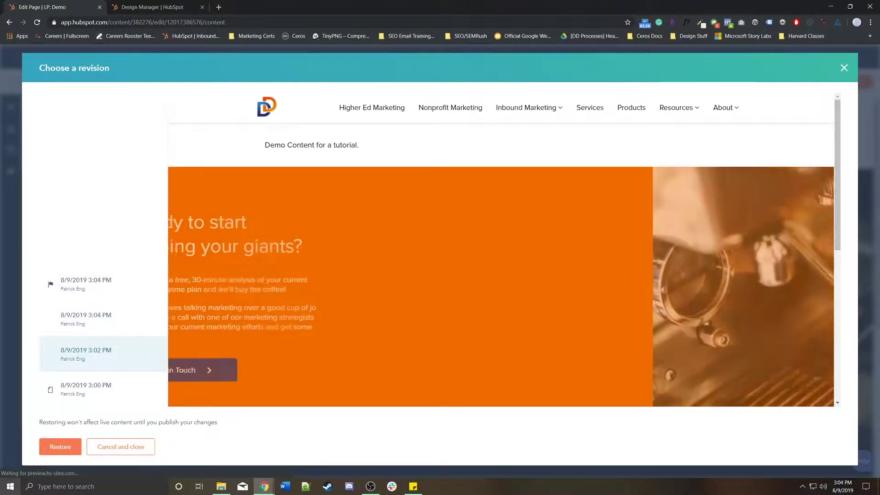
left_click(85, 390)
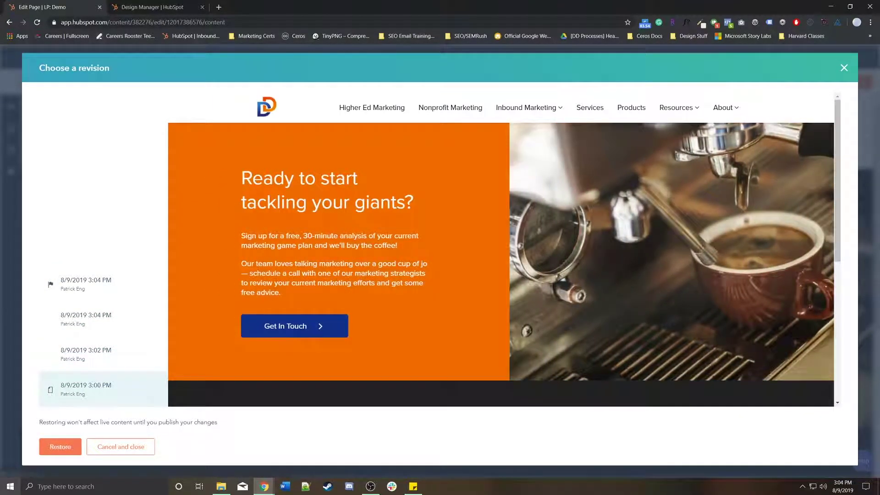
left_click(86, 354)
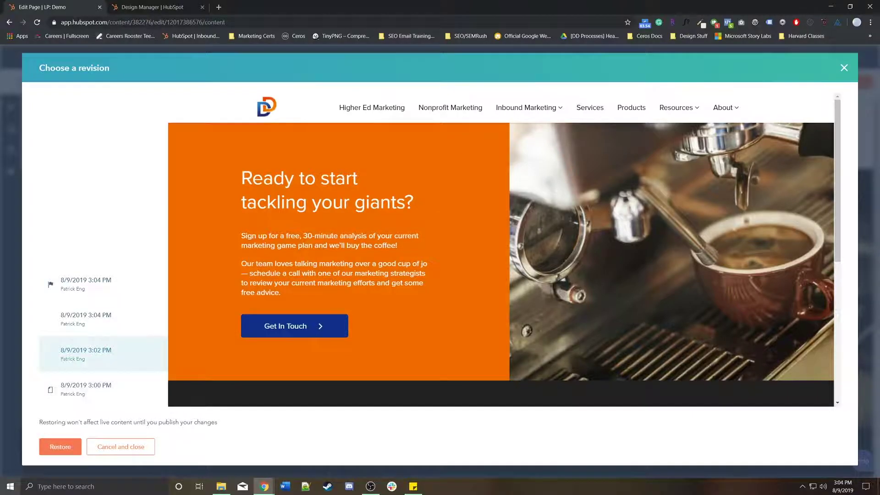
left_click_drag(270, 144, 359, 145)
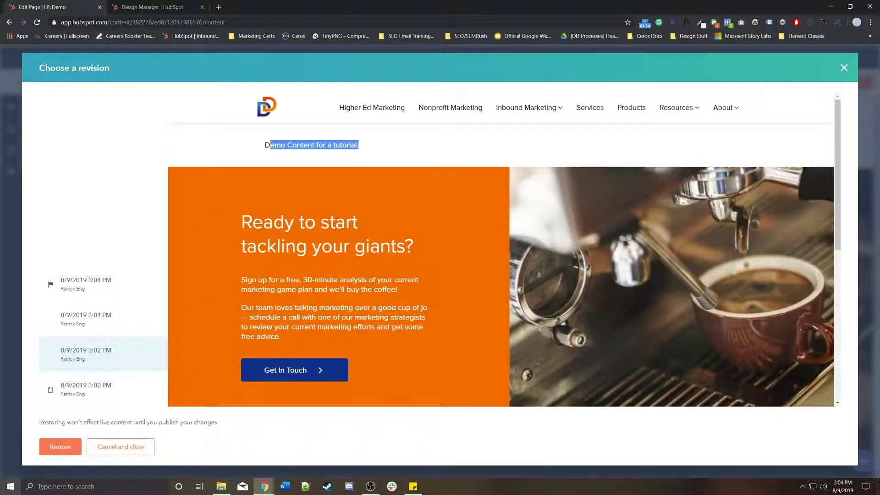
Reopen the page's revision history, view the latest 3:04 PM revision, and close it without restoring anything.
key("Escape")
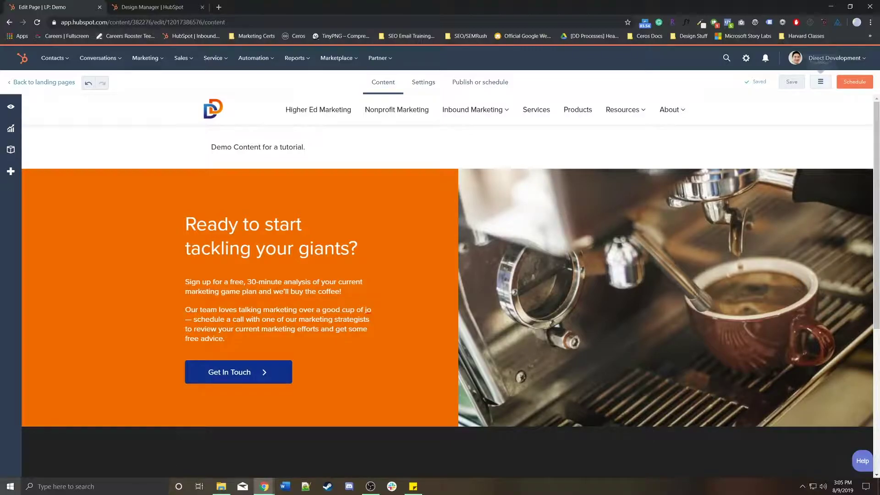
left_click(821, 82)
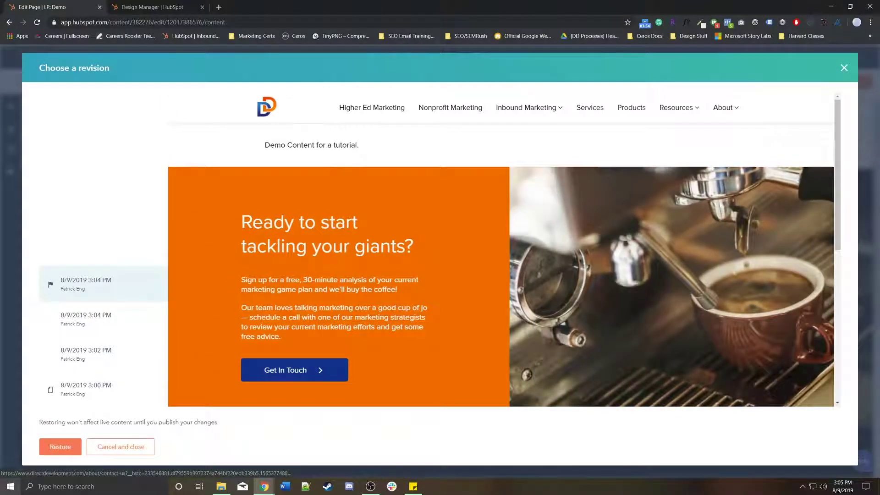
key("Escape")
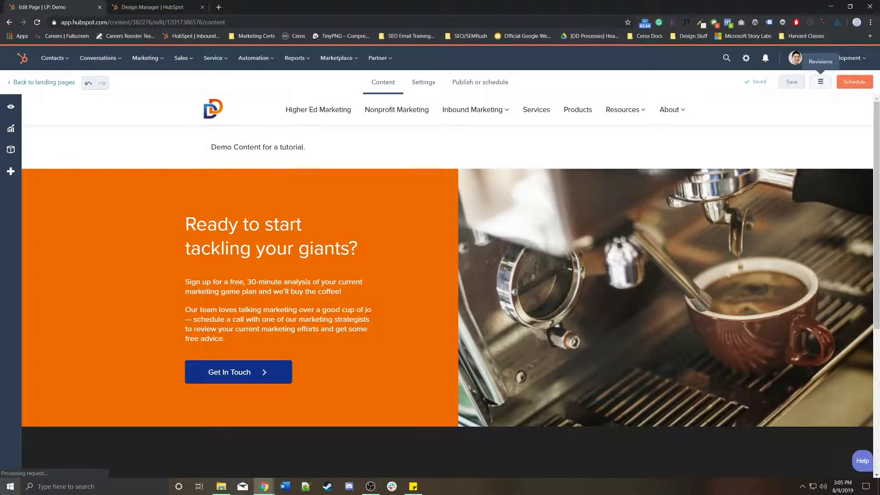
Publish the landing page immediately using the Publish now option and open its live URL.
left_click(480, 82)
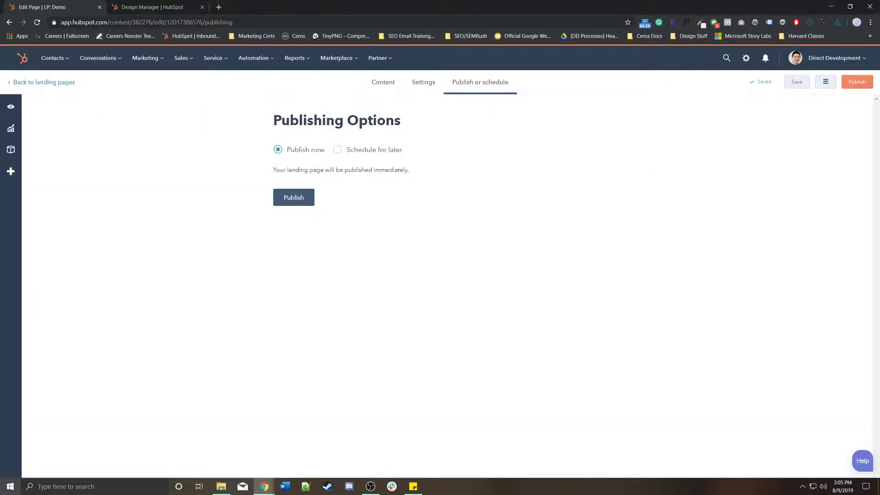
left_click(293, 197)
left_click(366, 139)
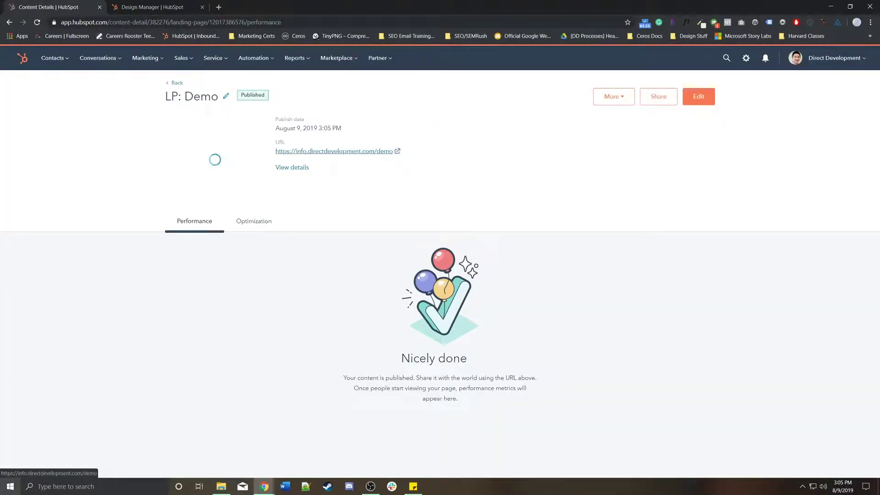
left_click(334, 151)
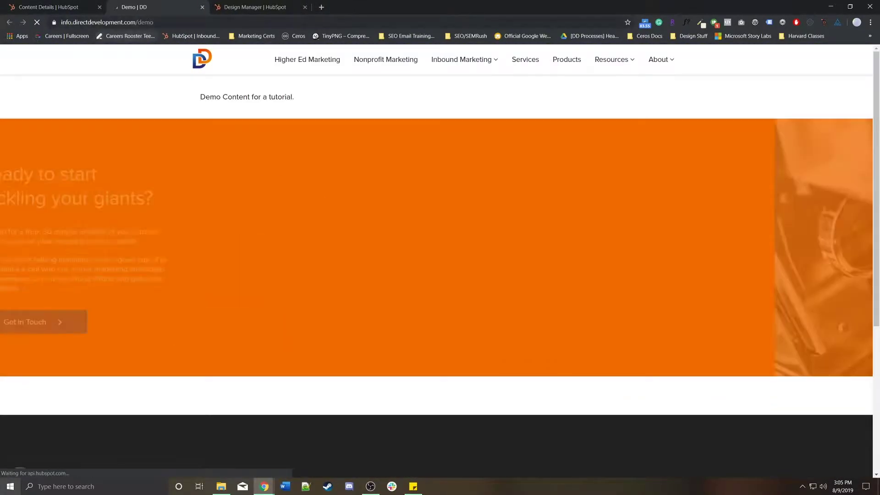
Return to editing the published page and review its revision history and update confirmation, cancelling both without changes.
left_click(73, 7)
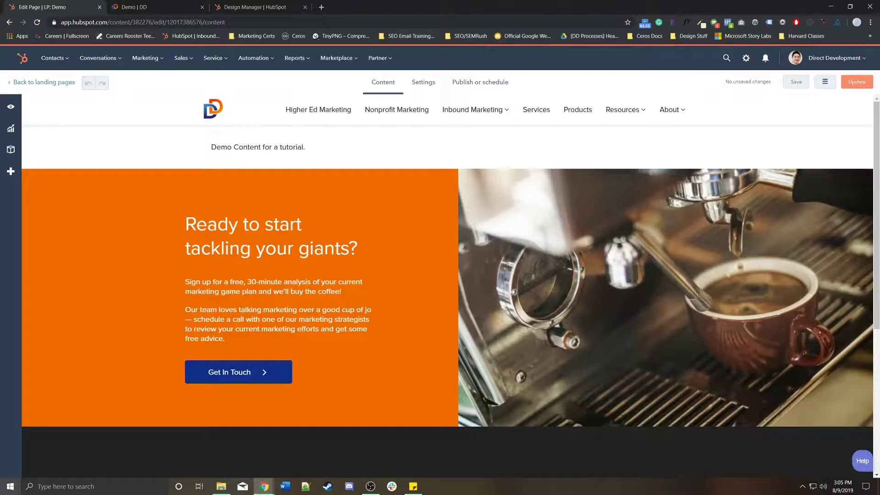
left_click(825, 82)
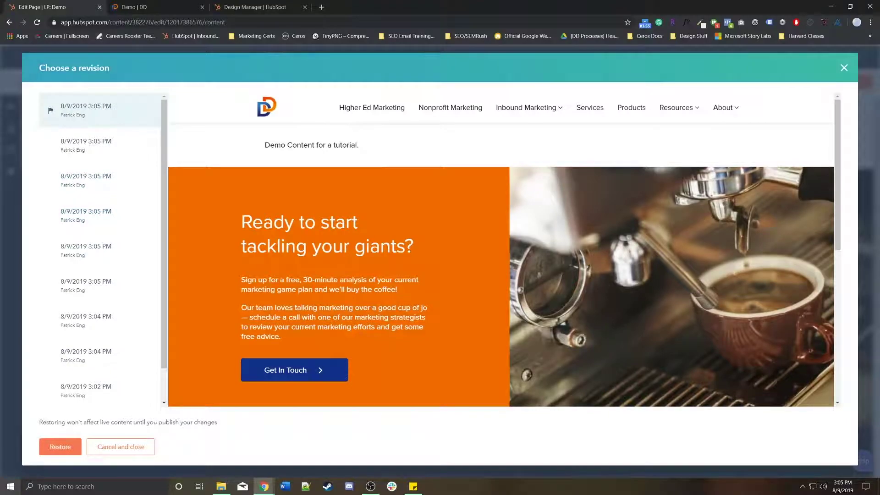
left_click(120, 447)
left_click(855, 81)
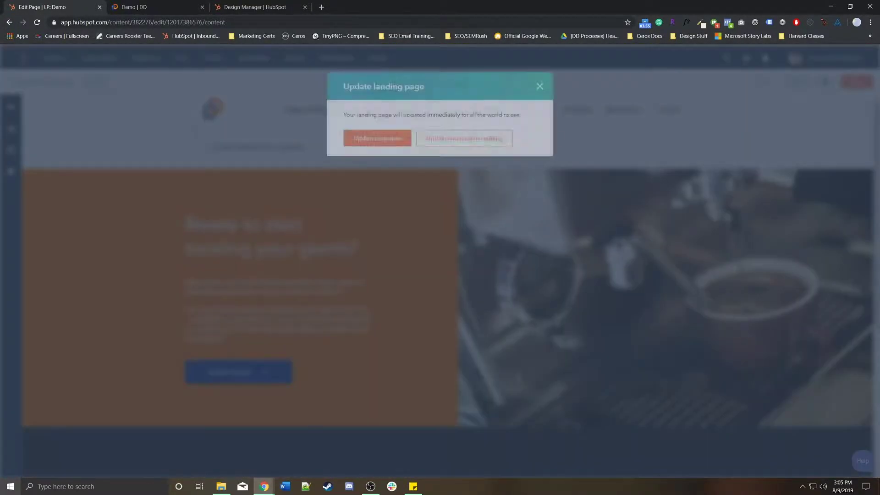
key("Escape")
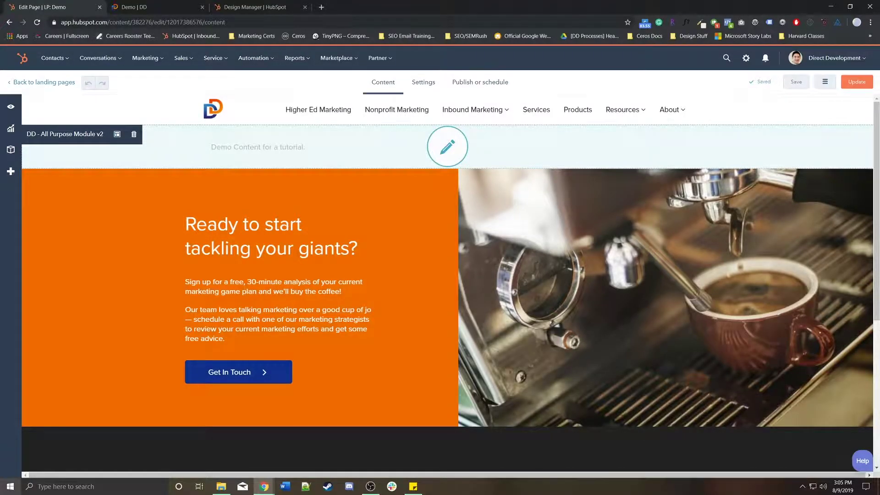
Add the line "This is new content" below the demo text in DD - All Purpose Module v2 and save the module.
left_click(448, 146)
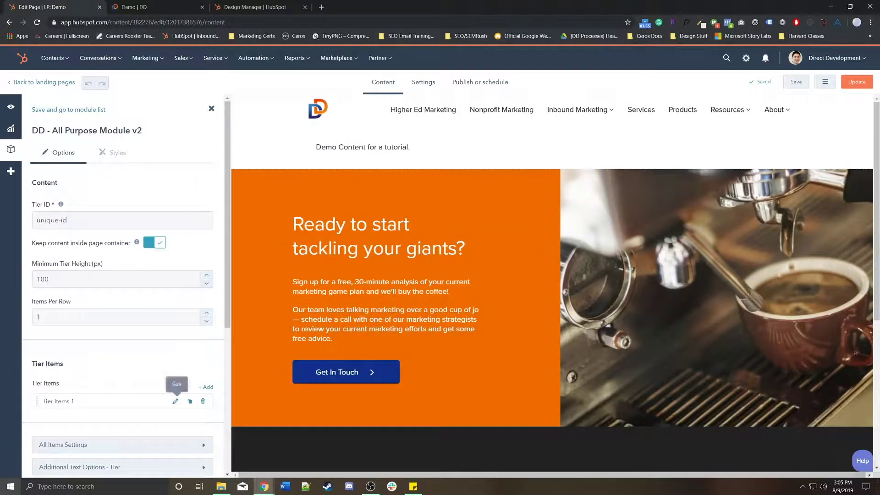
left_click(175, 401)
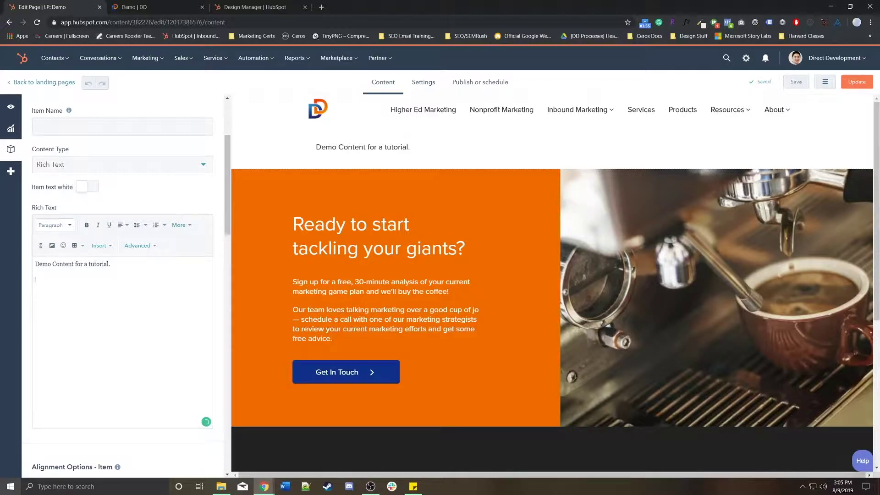
type("This is new content")
scroll(122, 275, "up", 3)
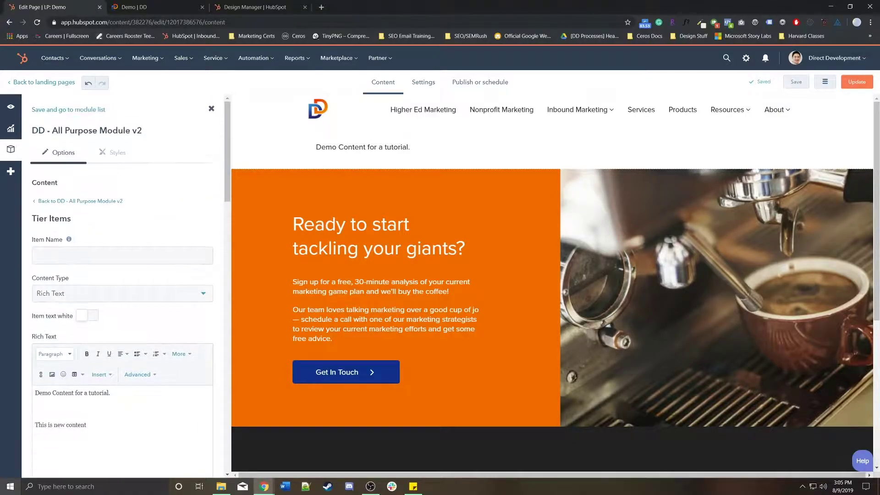
left_click(69, 109)
left_click(166, 108)
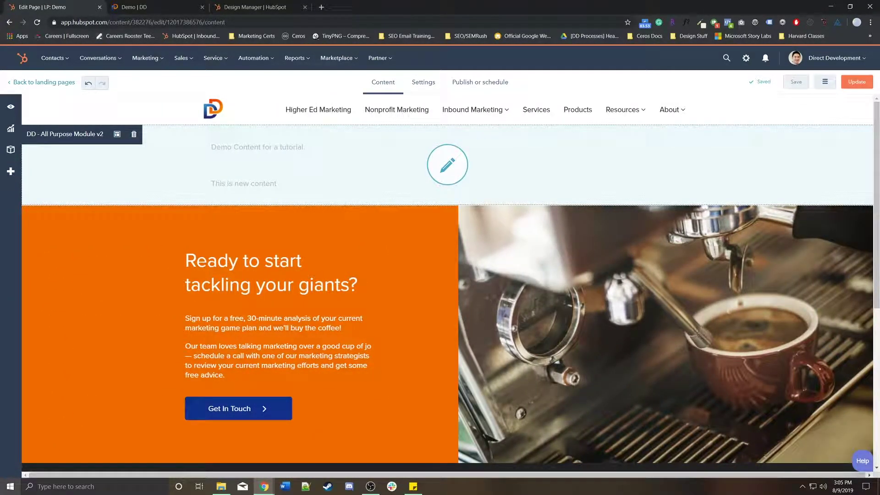
Open the page's shareable preview in a new window, view the unpublished edit, and return to the editor.
left_click(10, 107)
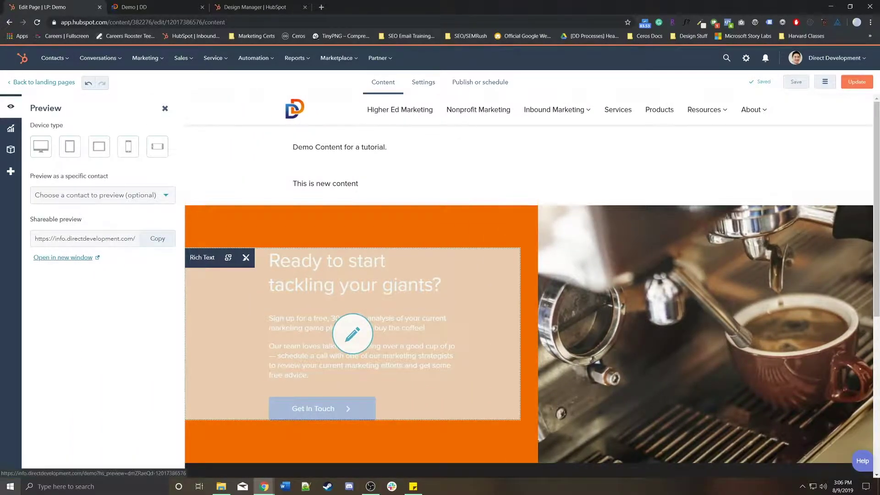
left_click(63, 257)
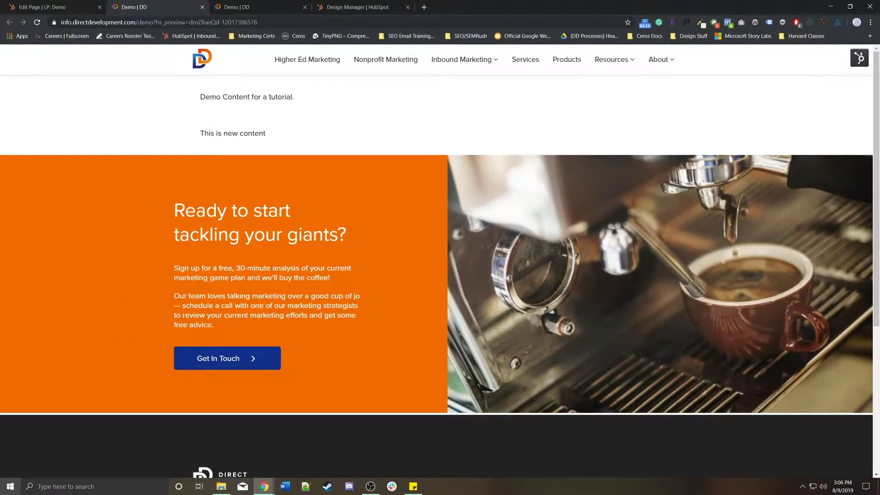
key("ctrl+shift+Tab")
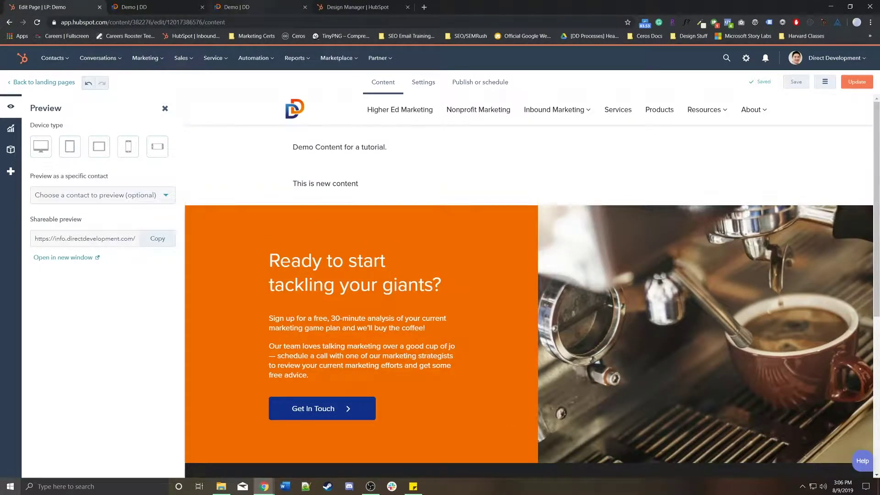
Reload the live demo page and compare its text and URL with the shareable preview.
key("ctrl+3")
key("ctrl+l")
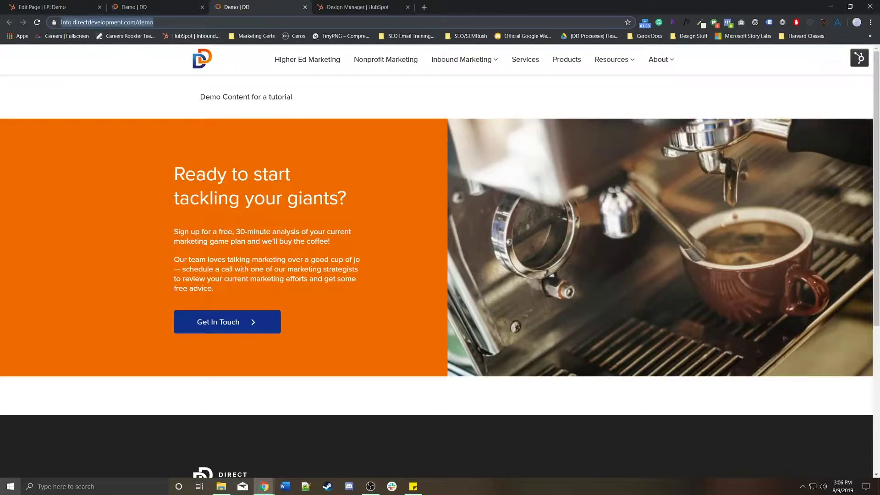
key("End")
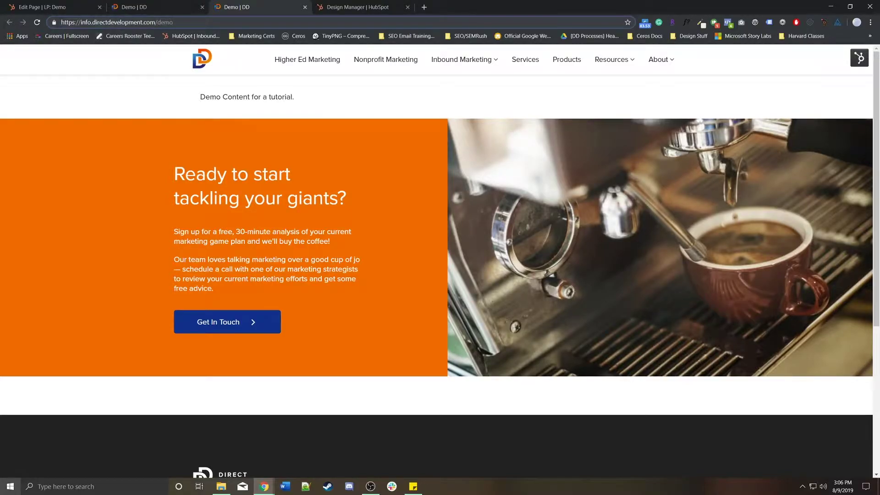
key("Return")
double_click(236, 97)
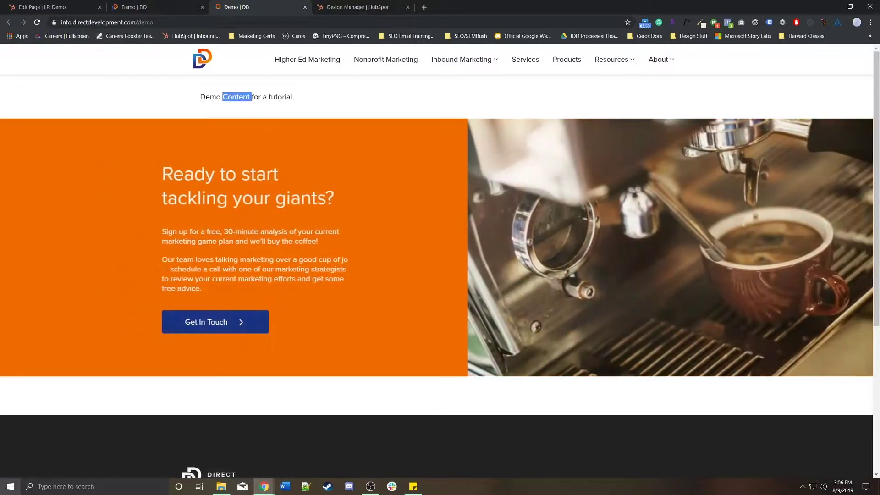
triple_click(236, 96)
left_click(152, 7)
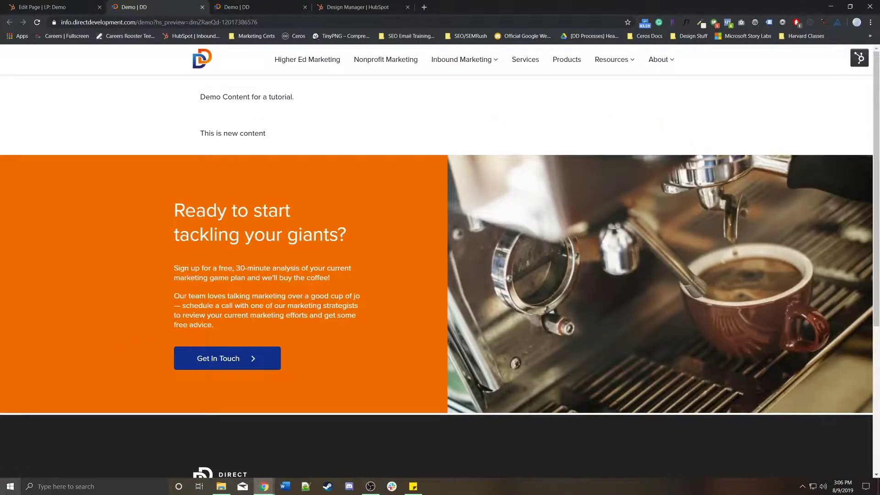
left_click(151, 22)
Update the published landing page with the new content and check the added line on the live page.
left_click(53, 7)
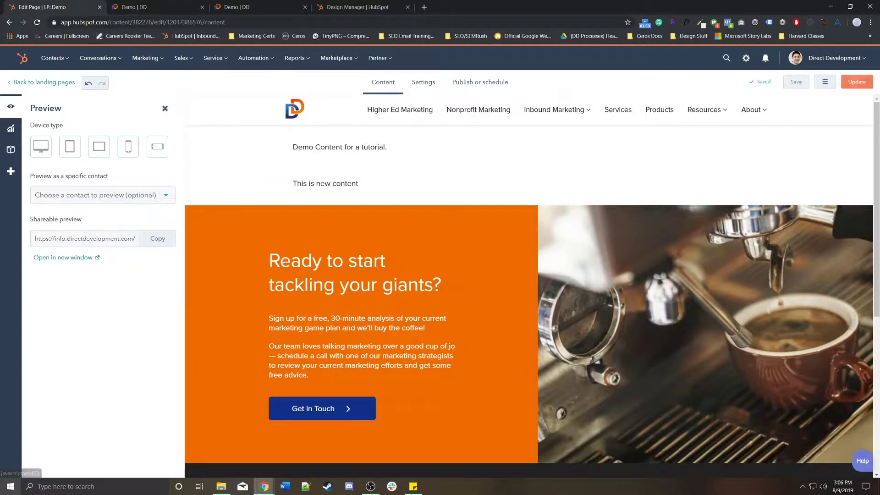
left_click(857, 81)
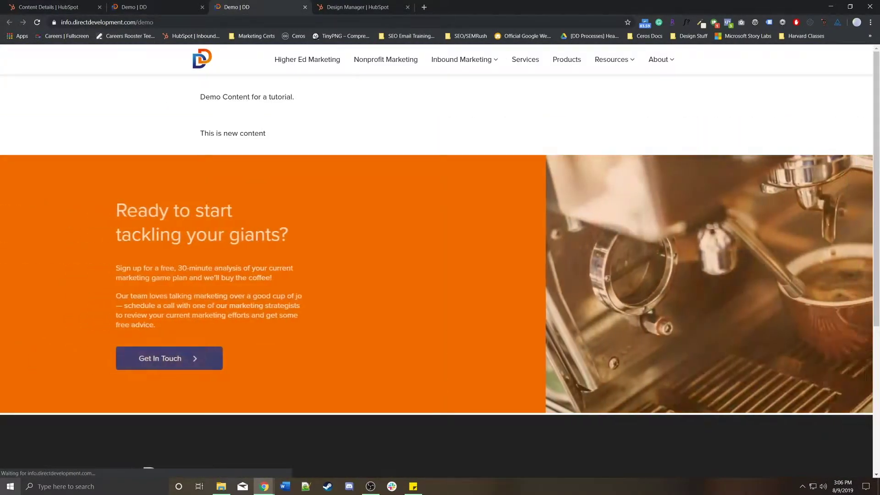
triple_click(236, 133)
Preview the page as desktop, portrait phone, landscape tablet and desktop again, and check the option to preview as a specific contact.
left_click(53, 7)
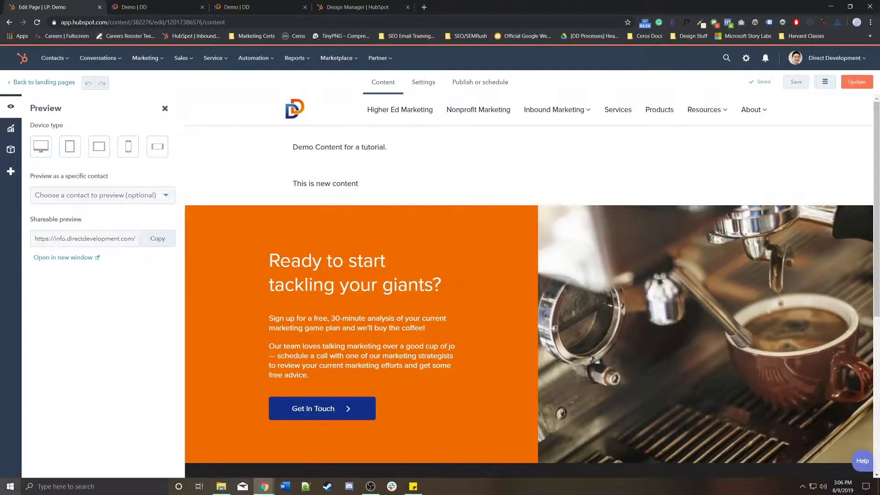
left_click(40, 146)
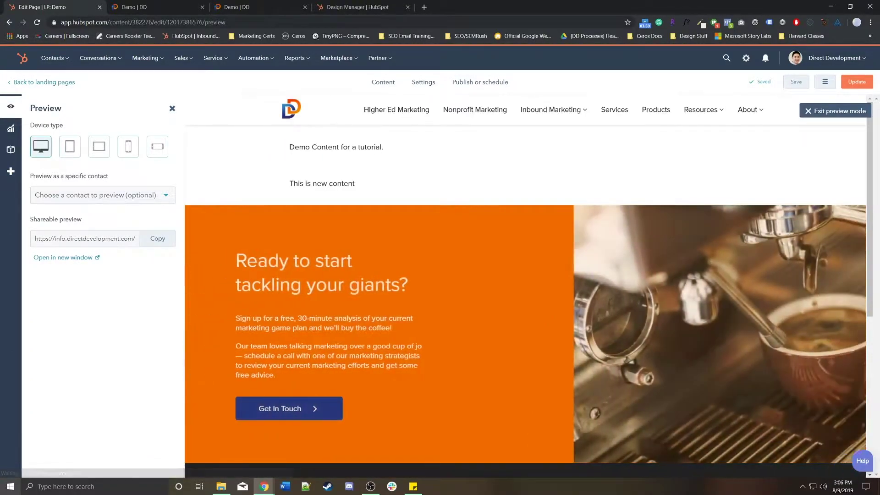
left_click(128, 147)
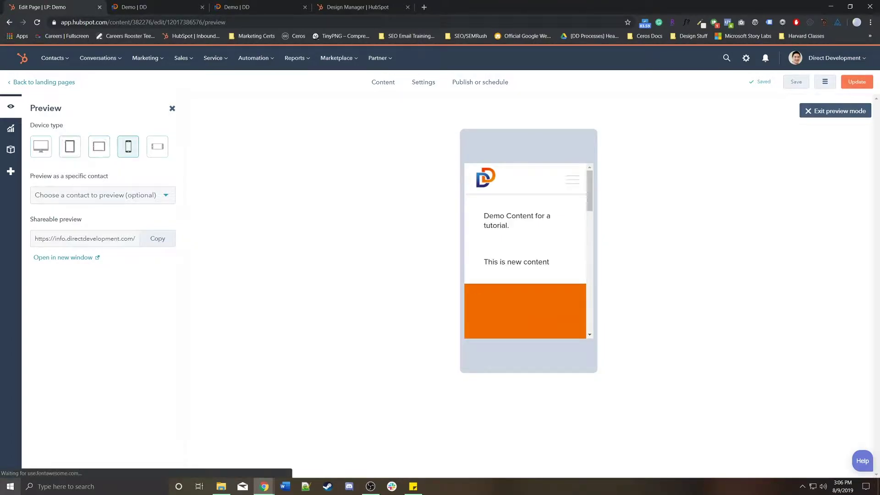
left_click(99, 147)
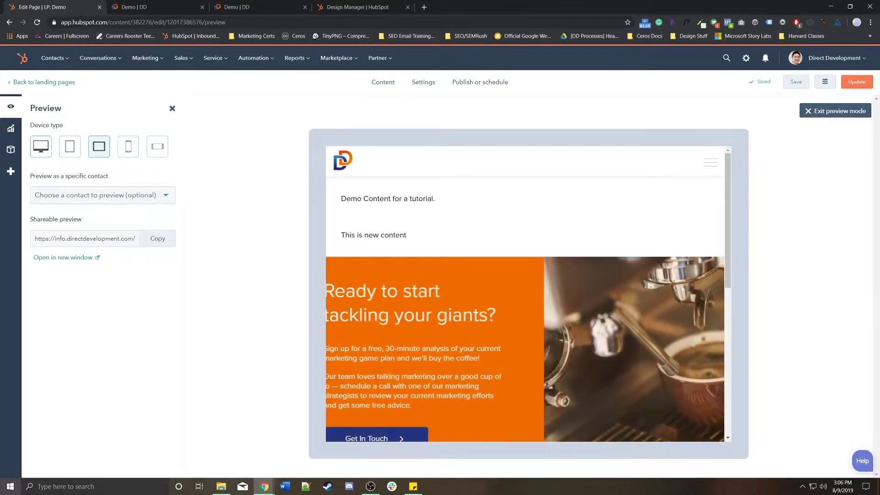
left_click(40, 147)
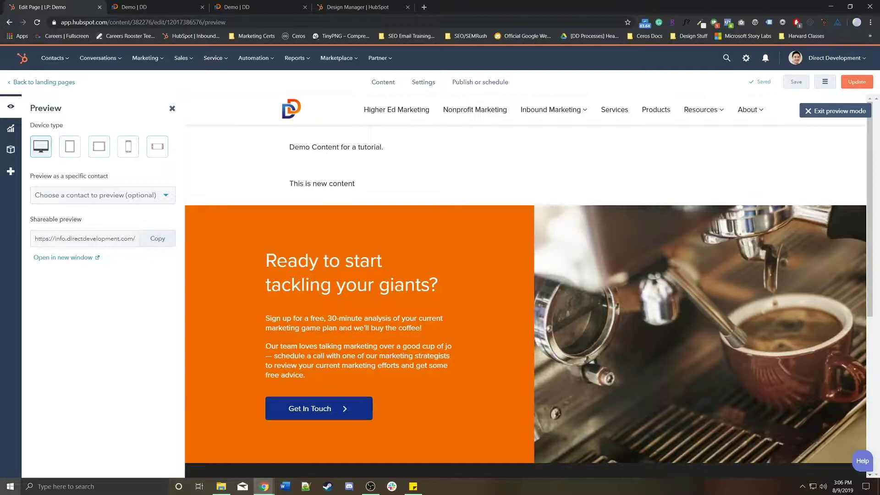
left_click(102, 195)
key("Escape")
Open the list of the page's editable modules and examine its module groups.
left_click(11, 149)
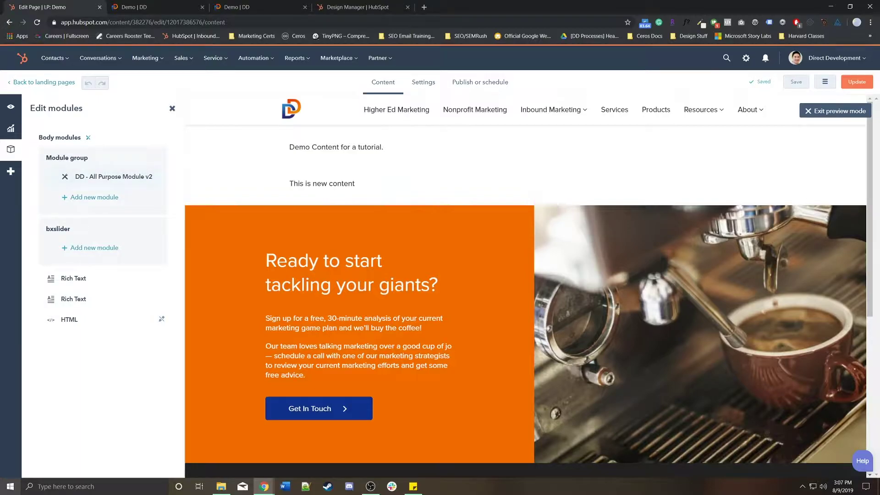
left_click_drag(88, 158, 55, 158)
left_click(55, 158)
Search the modules available to add for "all purpo" and try picking up the DD - All Purpose module.
left_click(11, 171)
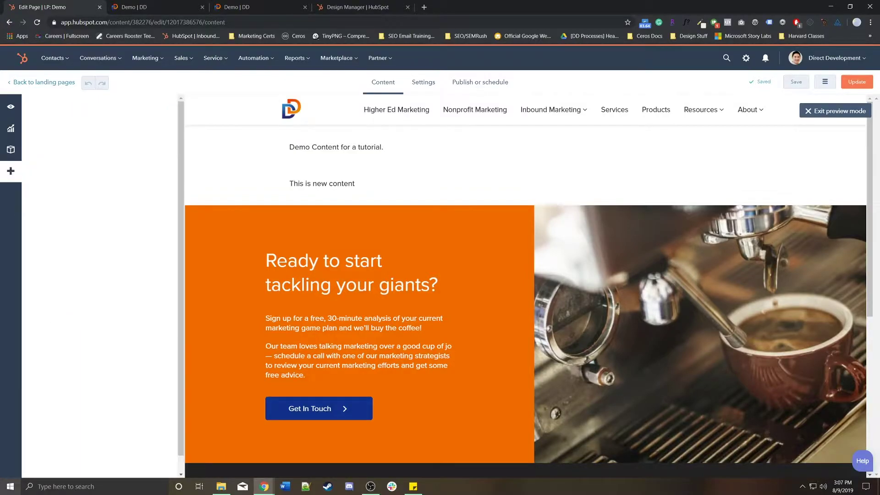
left_click(94, 146)
type("all p")
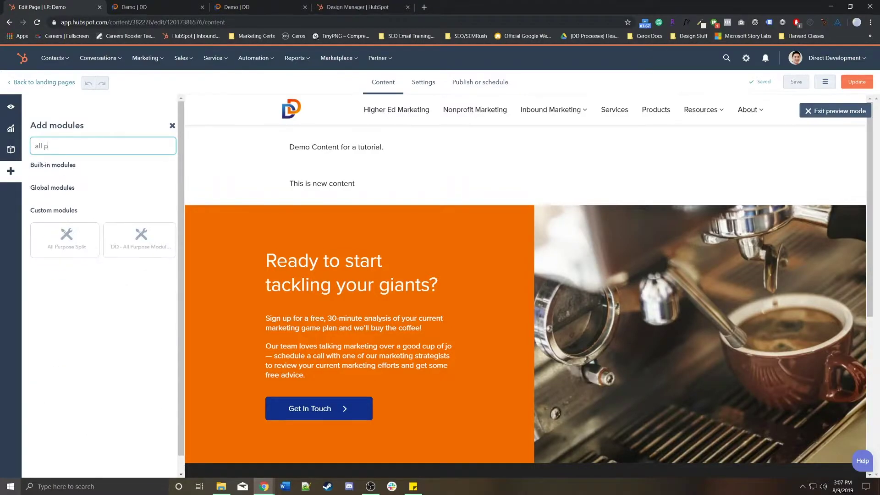
type("urpo")
key("ctrl+a")
left_click_drag(140, 239, 128, 281)
left_click(10, 170)
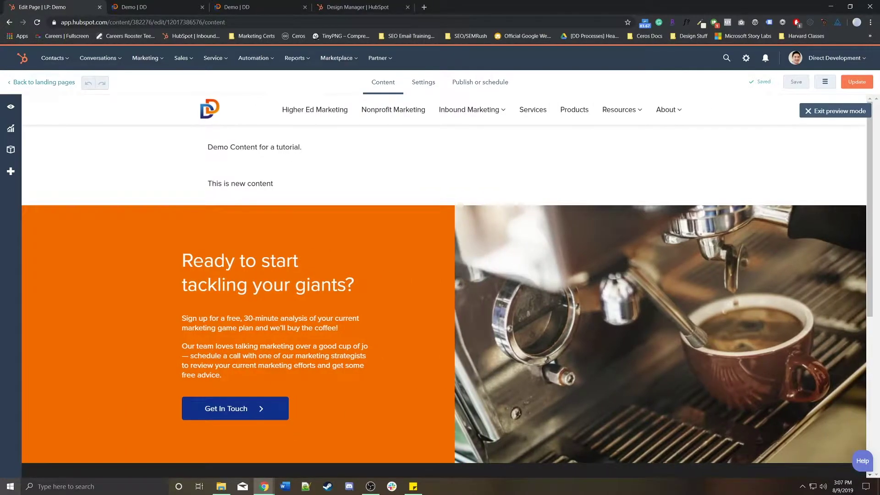
Clear the module search and browse the built-in modules available to add.
left_click(10, 170)
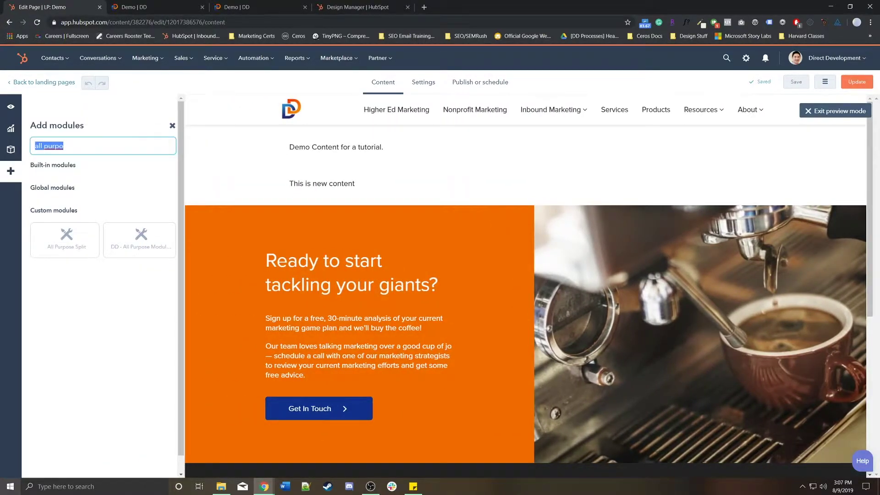
key("BackSpace")
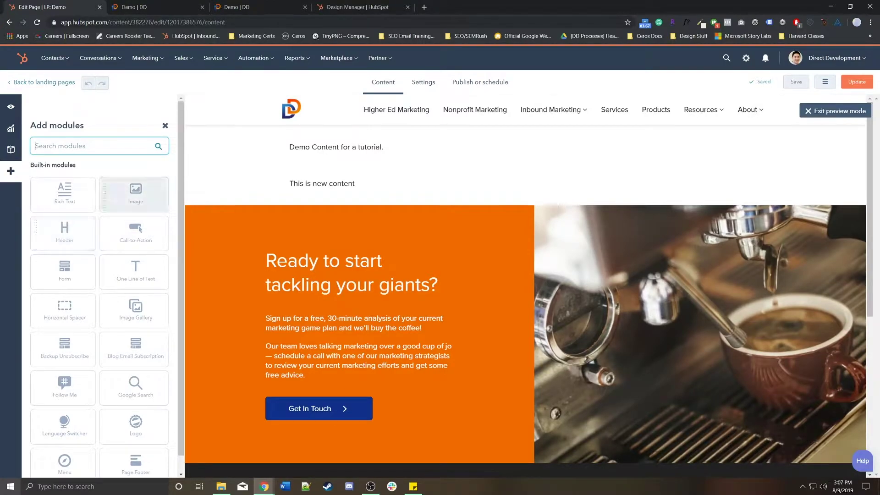
scroll(134, 311, "down", 3)
scroll(133, 441, "up", 3)
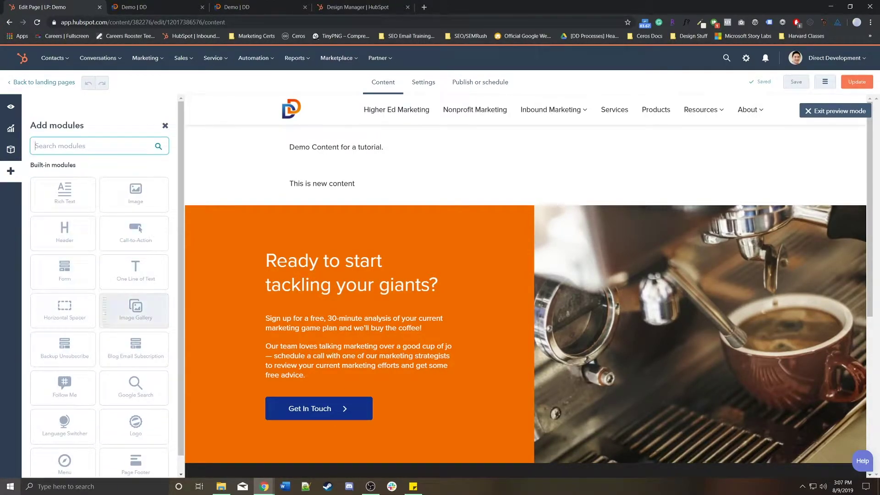
Search the modules available to add for "all pur" and try placing the DD - All Purpose module above the orange section.
type("all pur")
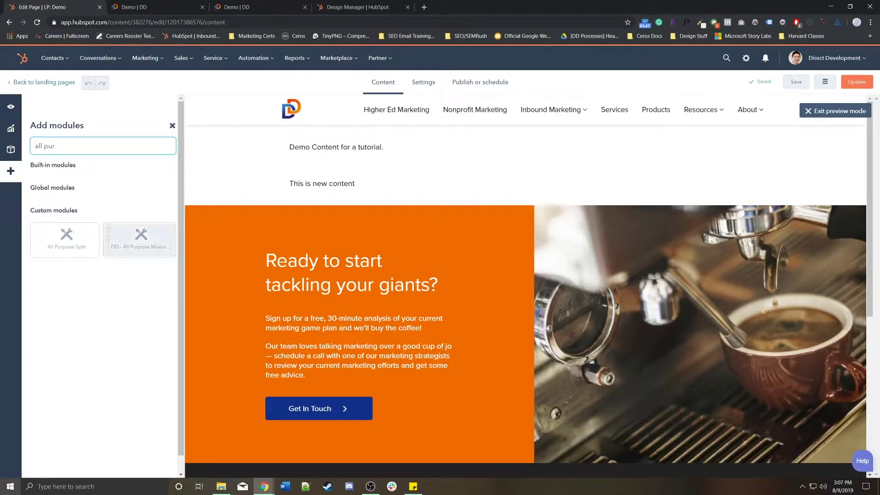
left_click_drag(140, 239, 332, 200)
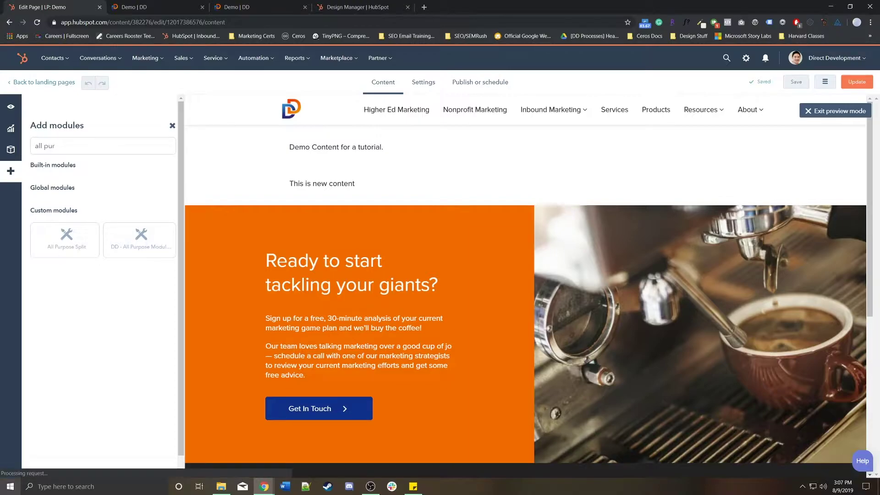
left_click_drag(139, 240, 196, 231)
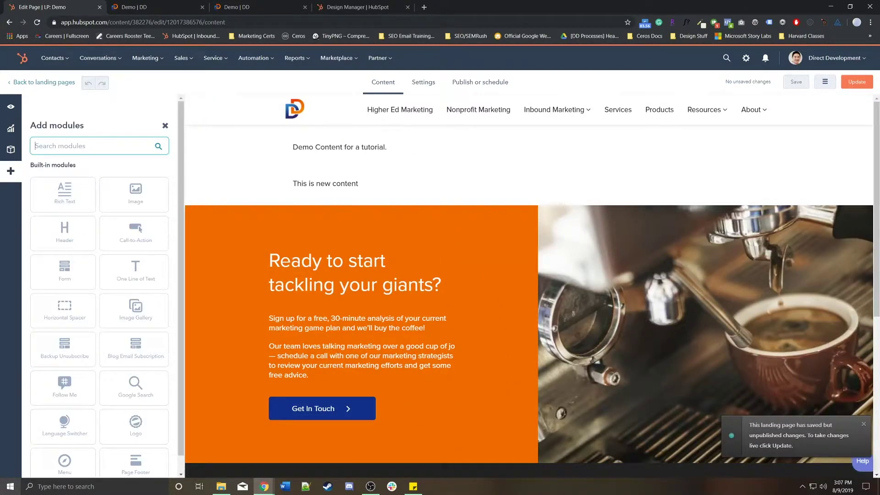
Find the DD - All Purpose module with "all pur" and add it between the "This is new content" text and the orange section.
type("all pur")
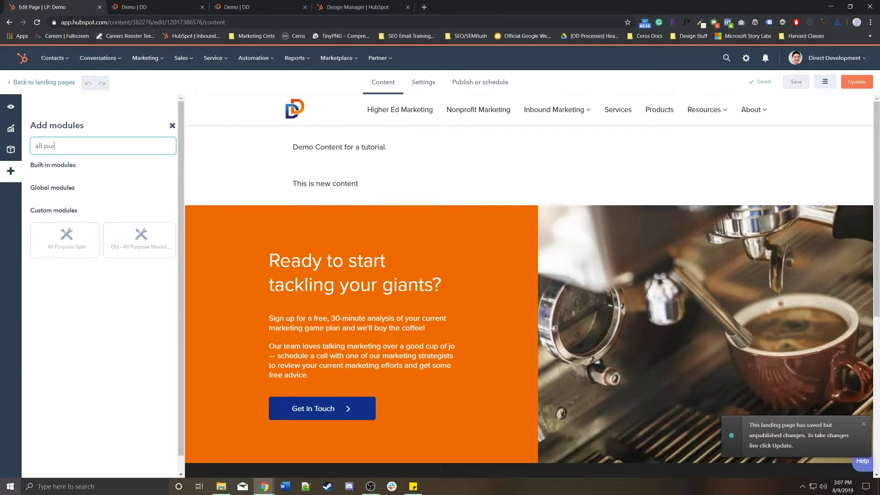
left_click_drag(140, 236, 272, 233)
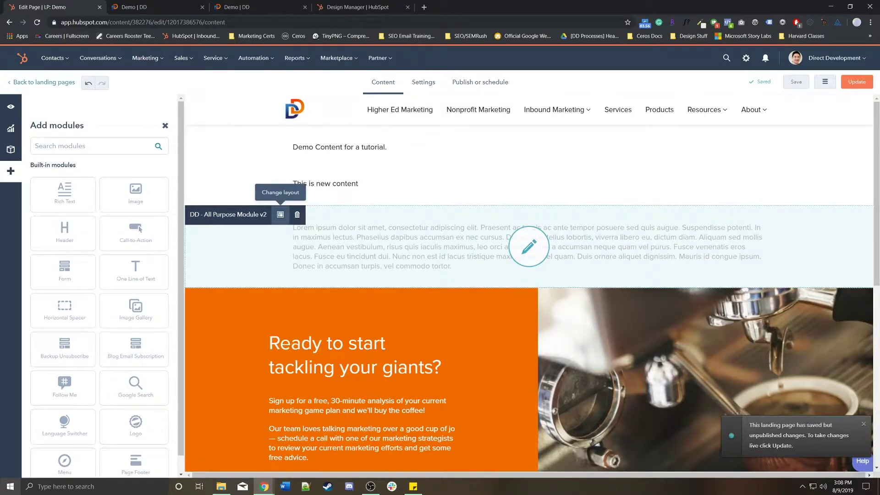
left_click(165, 125)
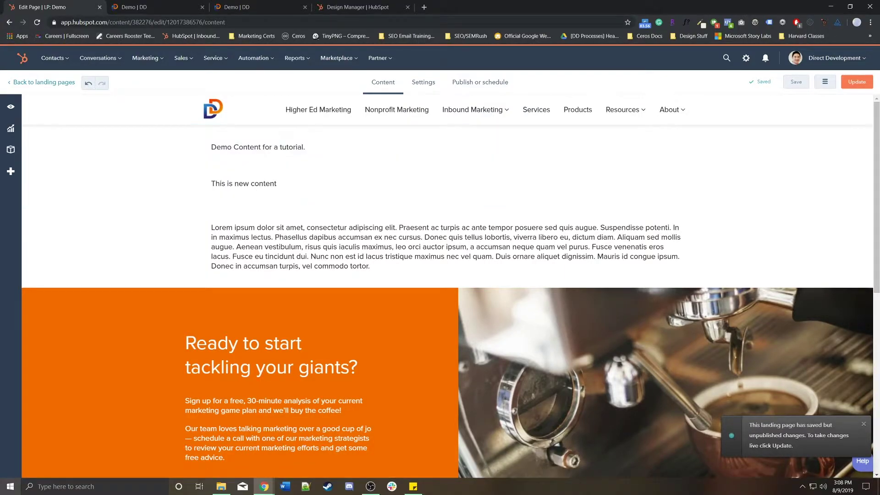
left_click(11, 171)
left_click(165, 125)
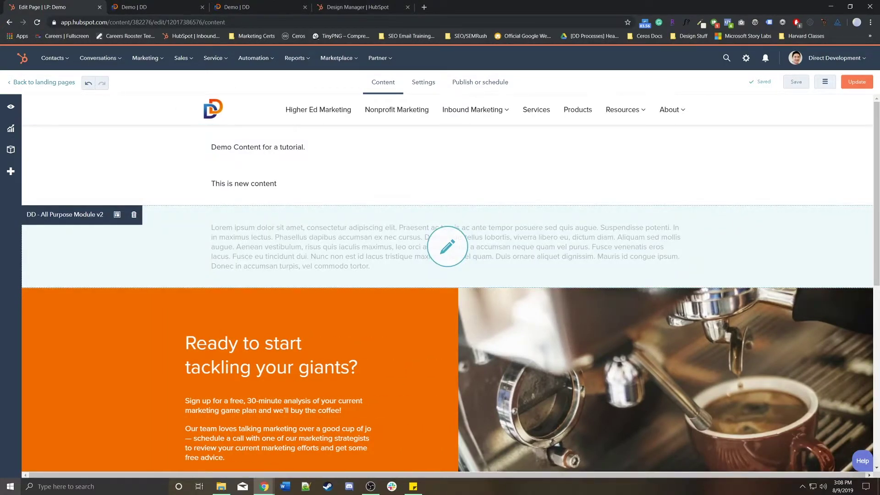
left_click(229, 368)
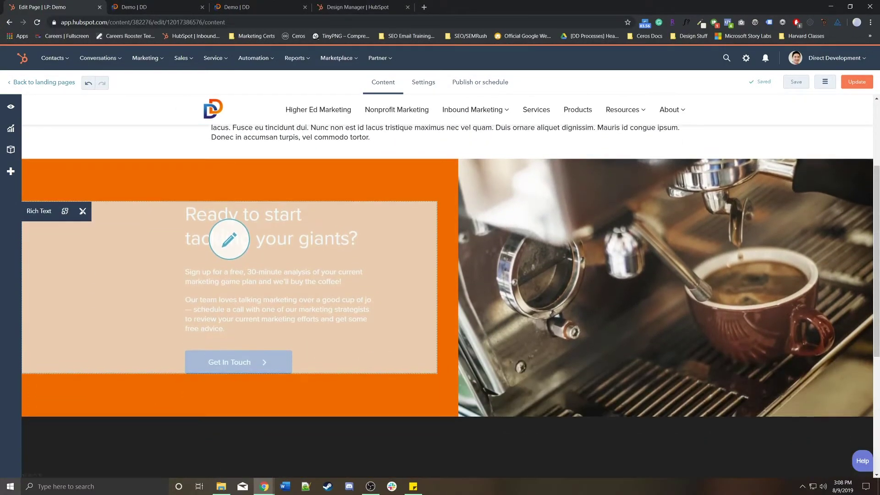